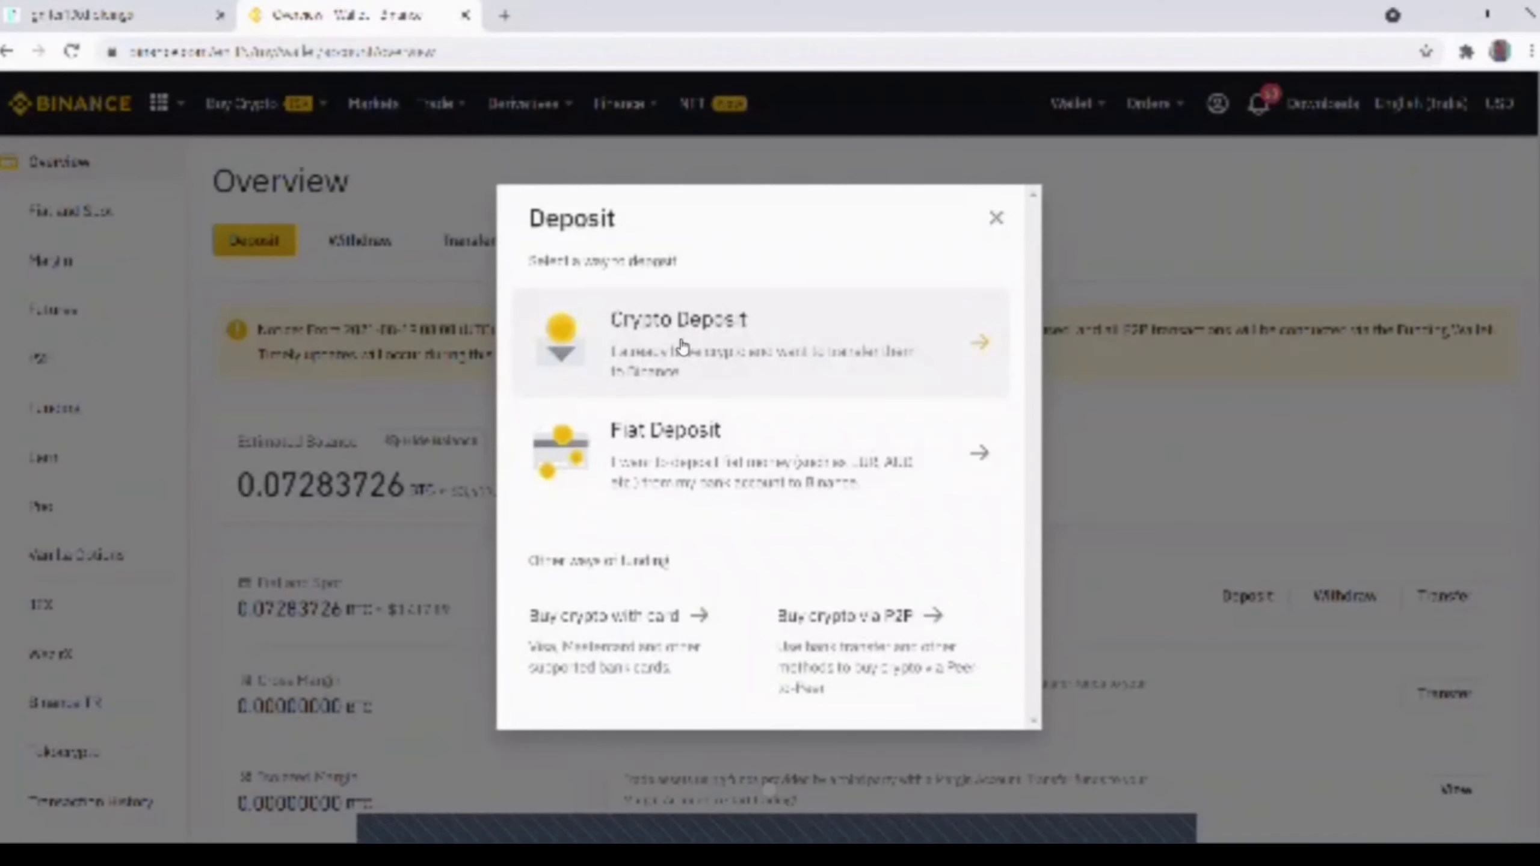
Start a crypto deposit and search for and choose USDT as the coin
click(682, 347)
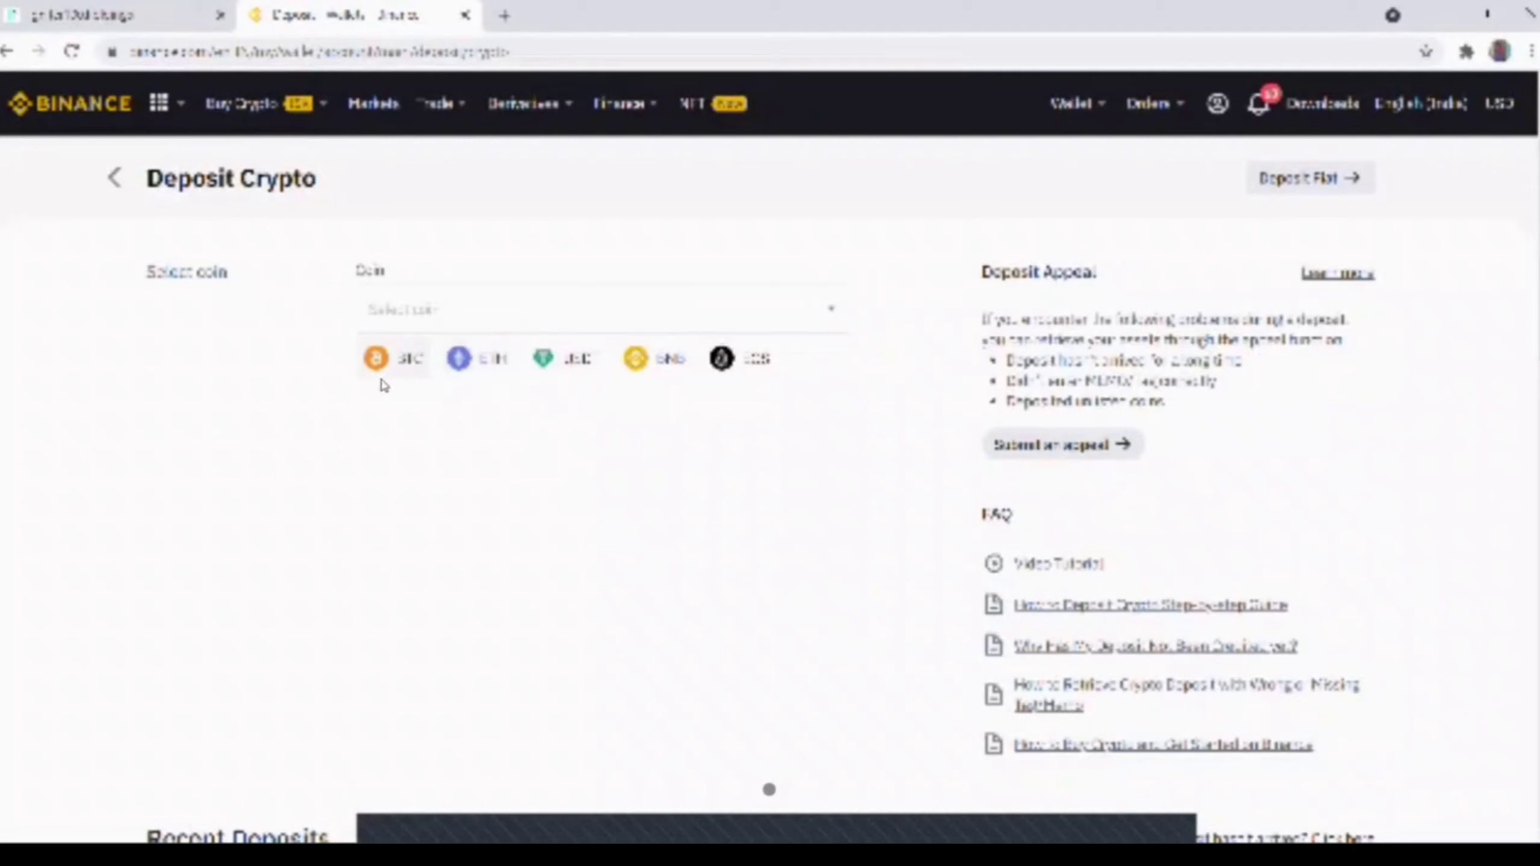
click(522, 303)
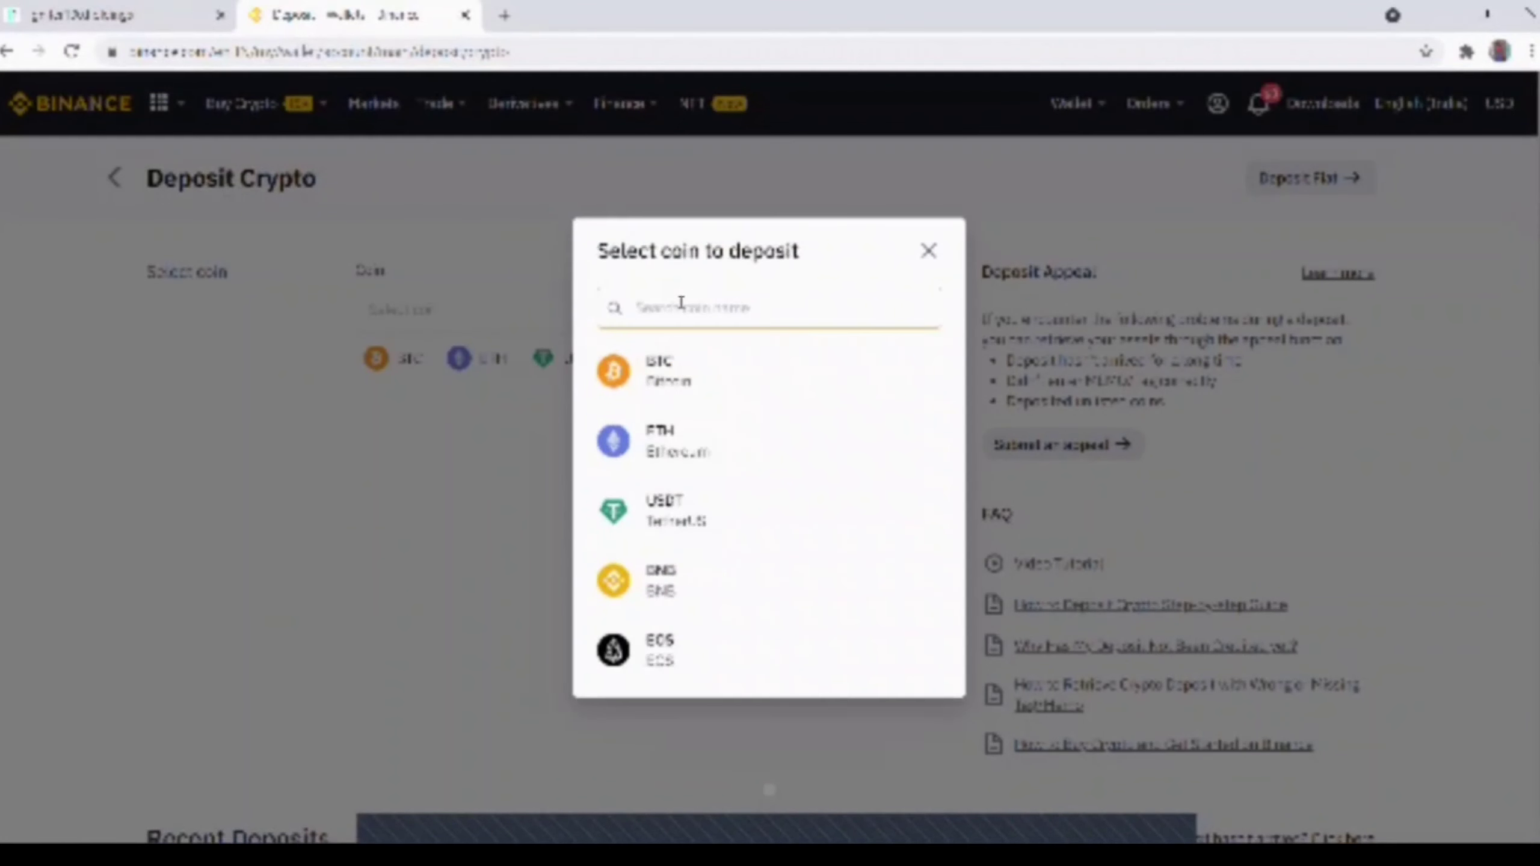
text(usdt)
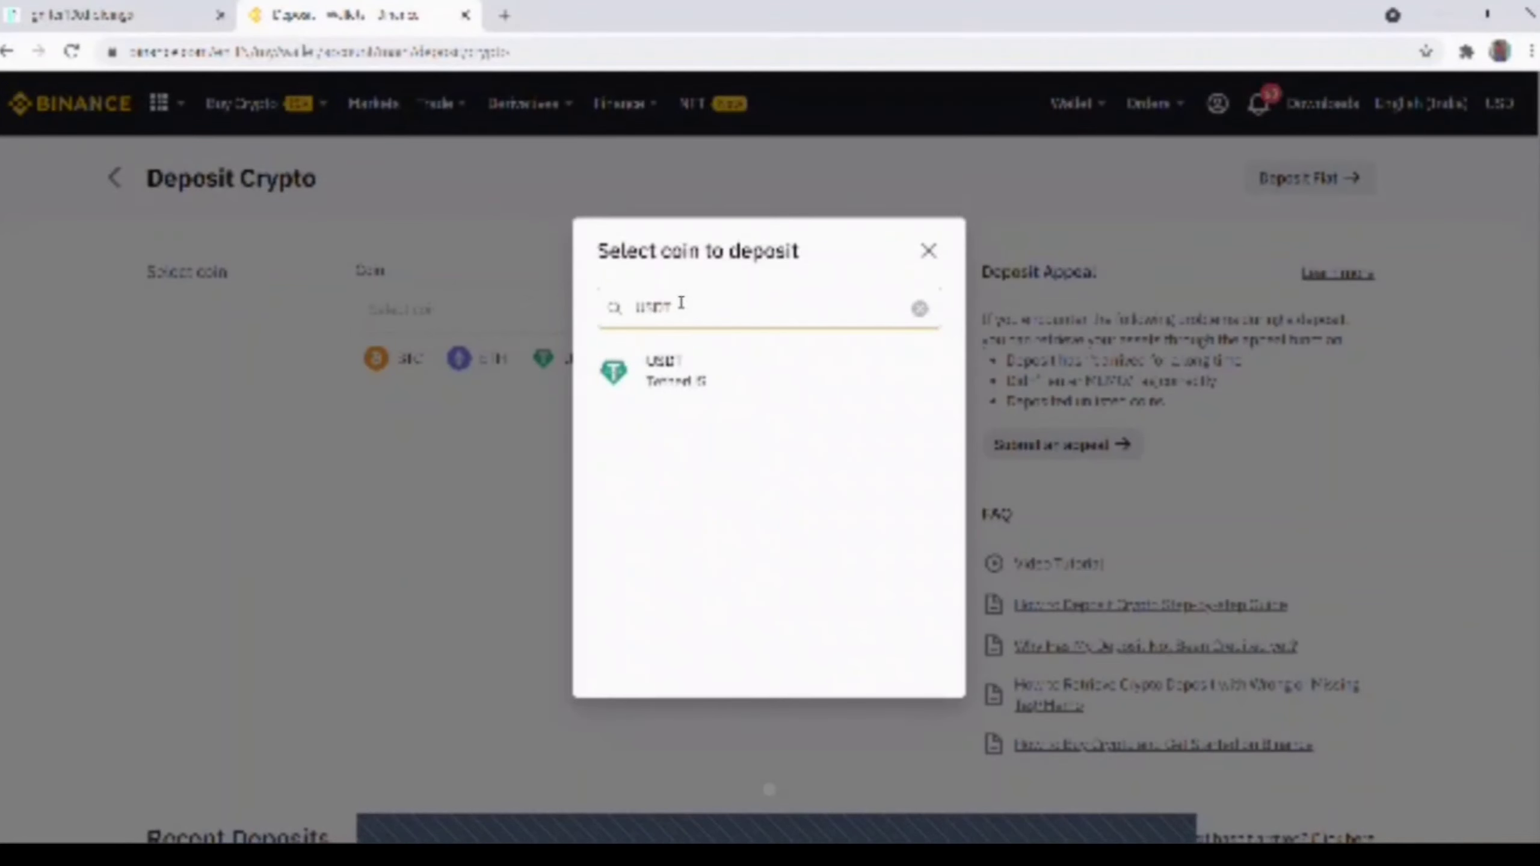
click(663, 374)
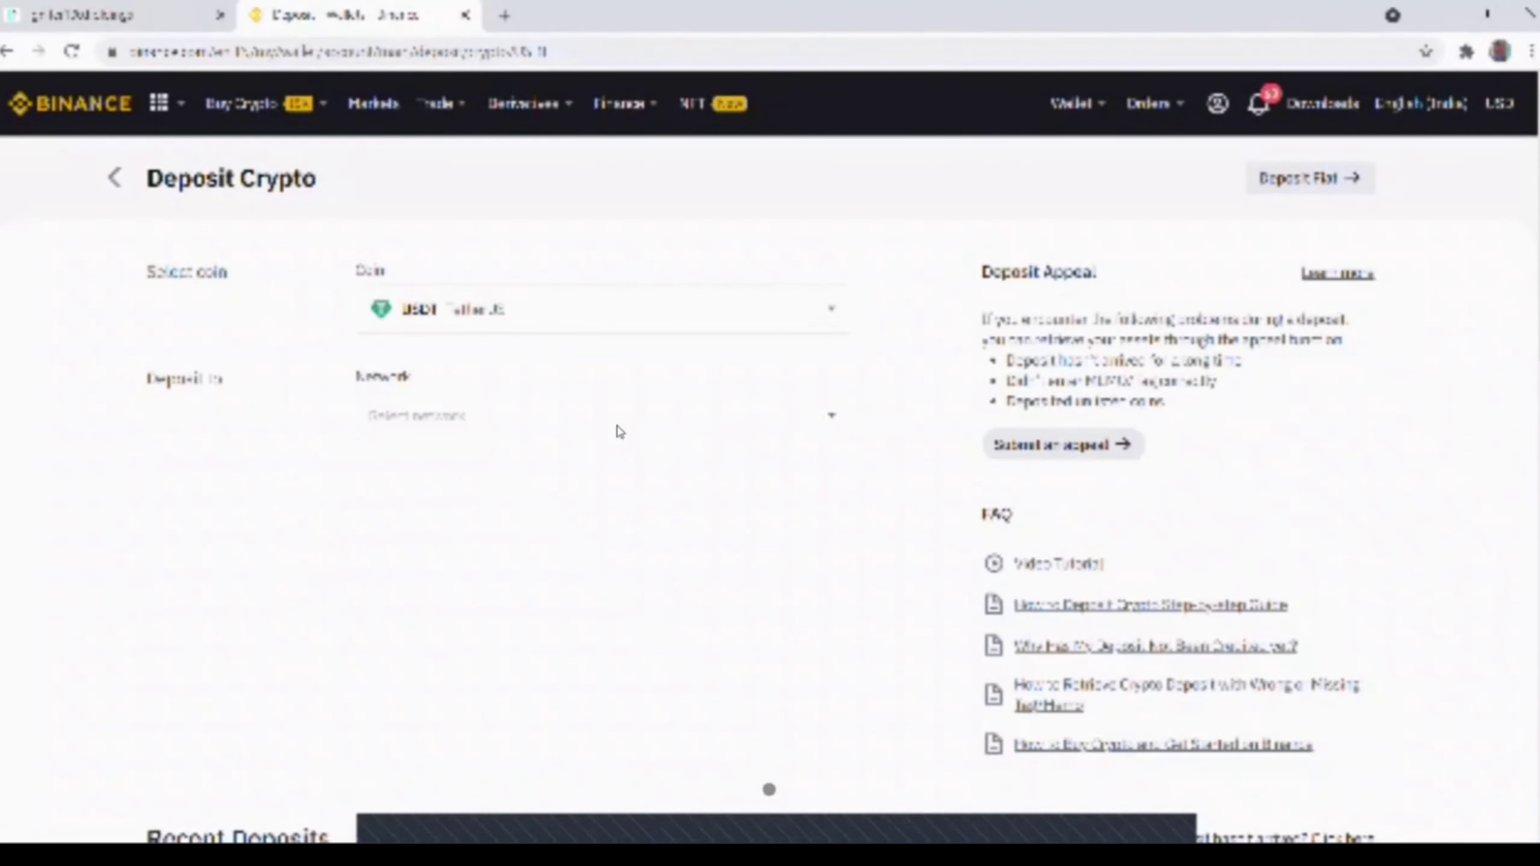
Set the deposit network to Ethereum (ERC20) and copy the USDT deposit address
click(829, 419)
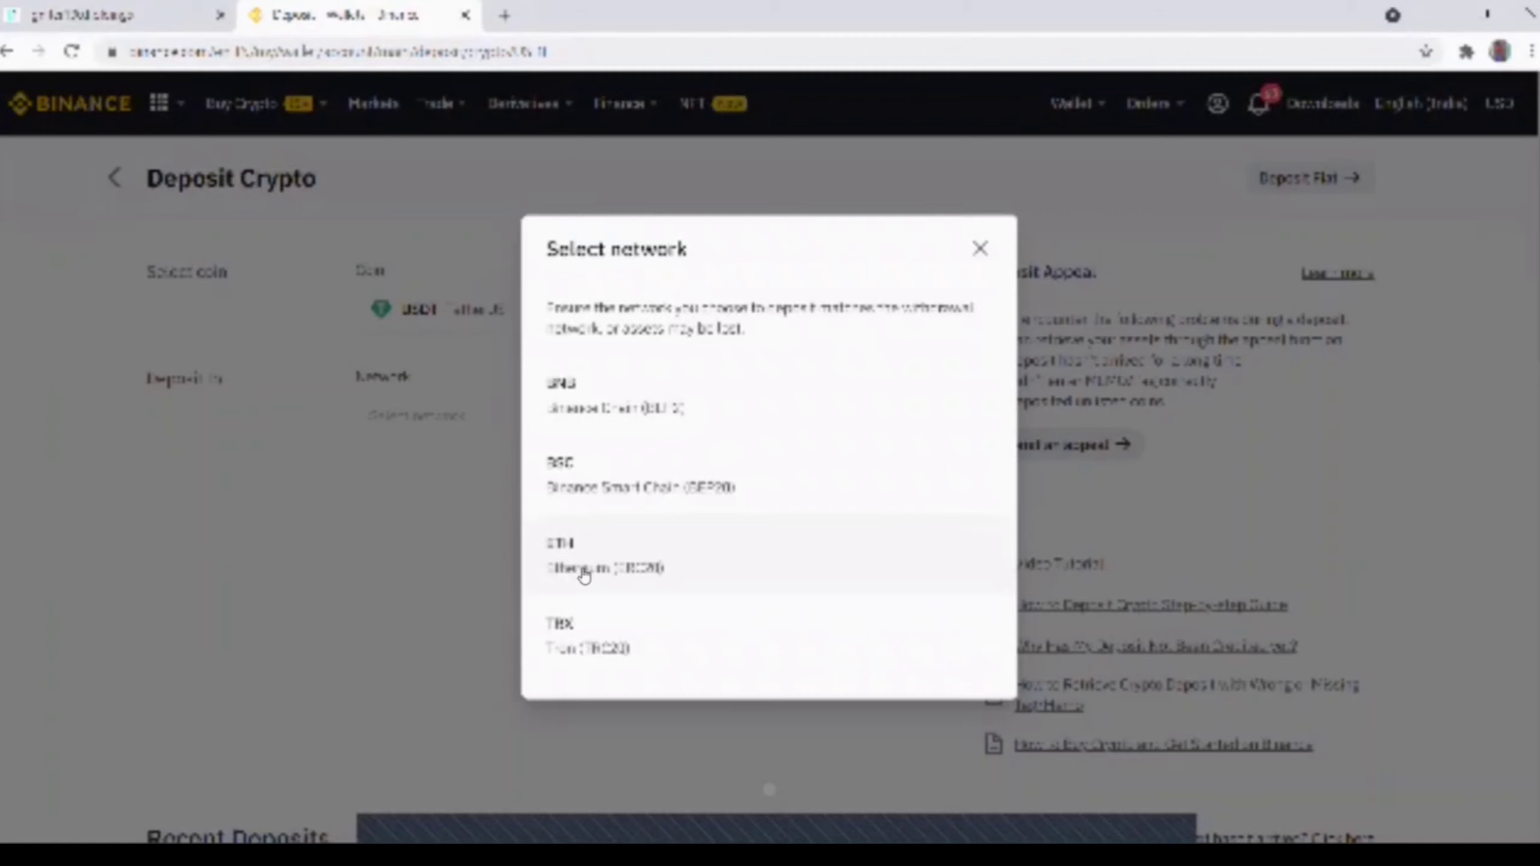
click(644, 565)
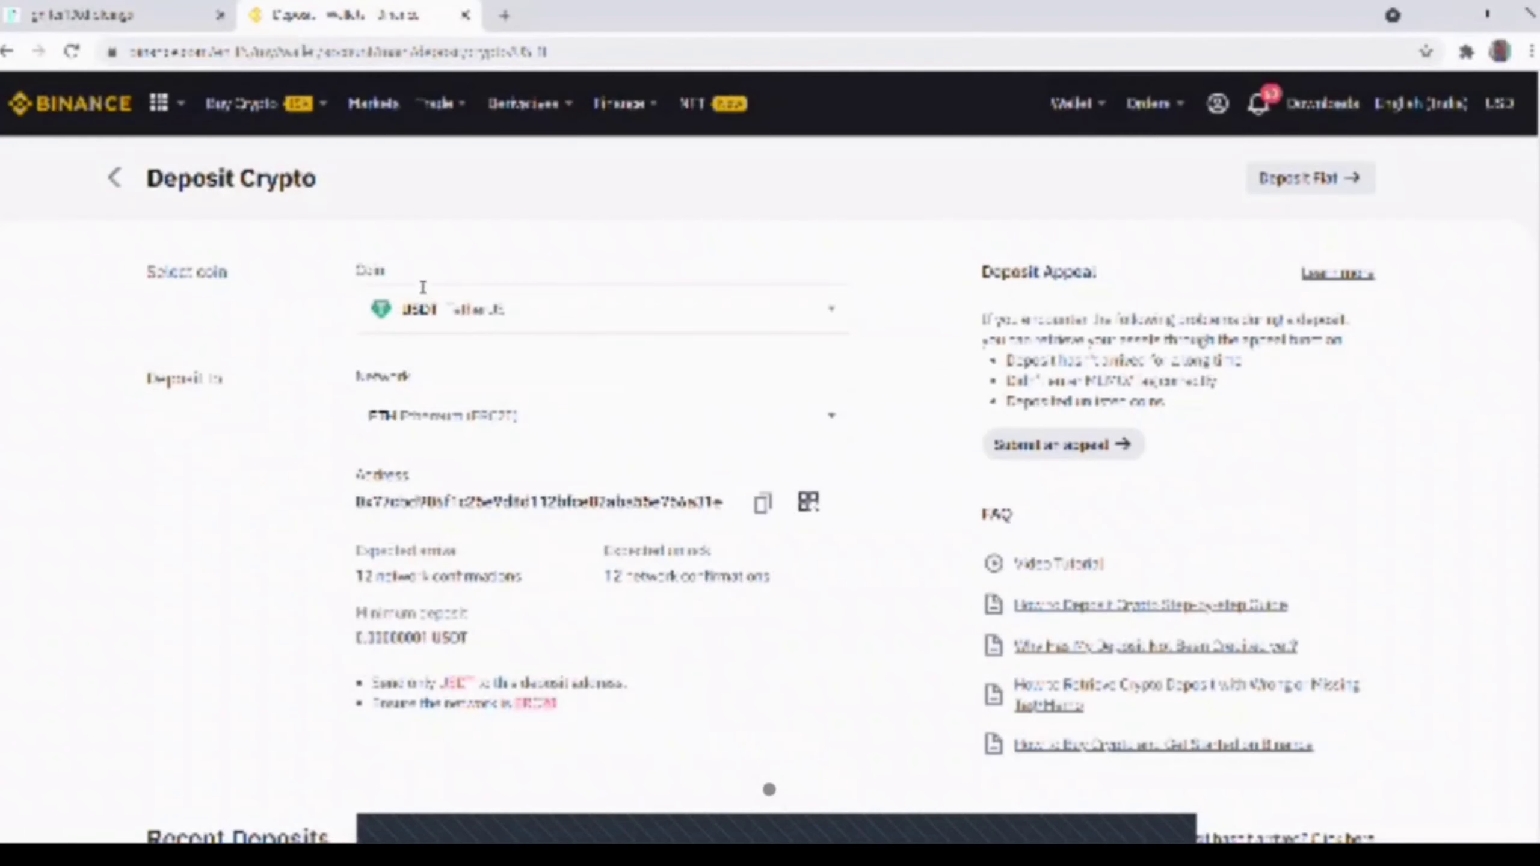
scroll(426, 292, down, 3)
click(763, 297)
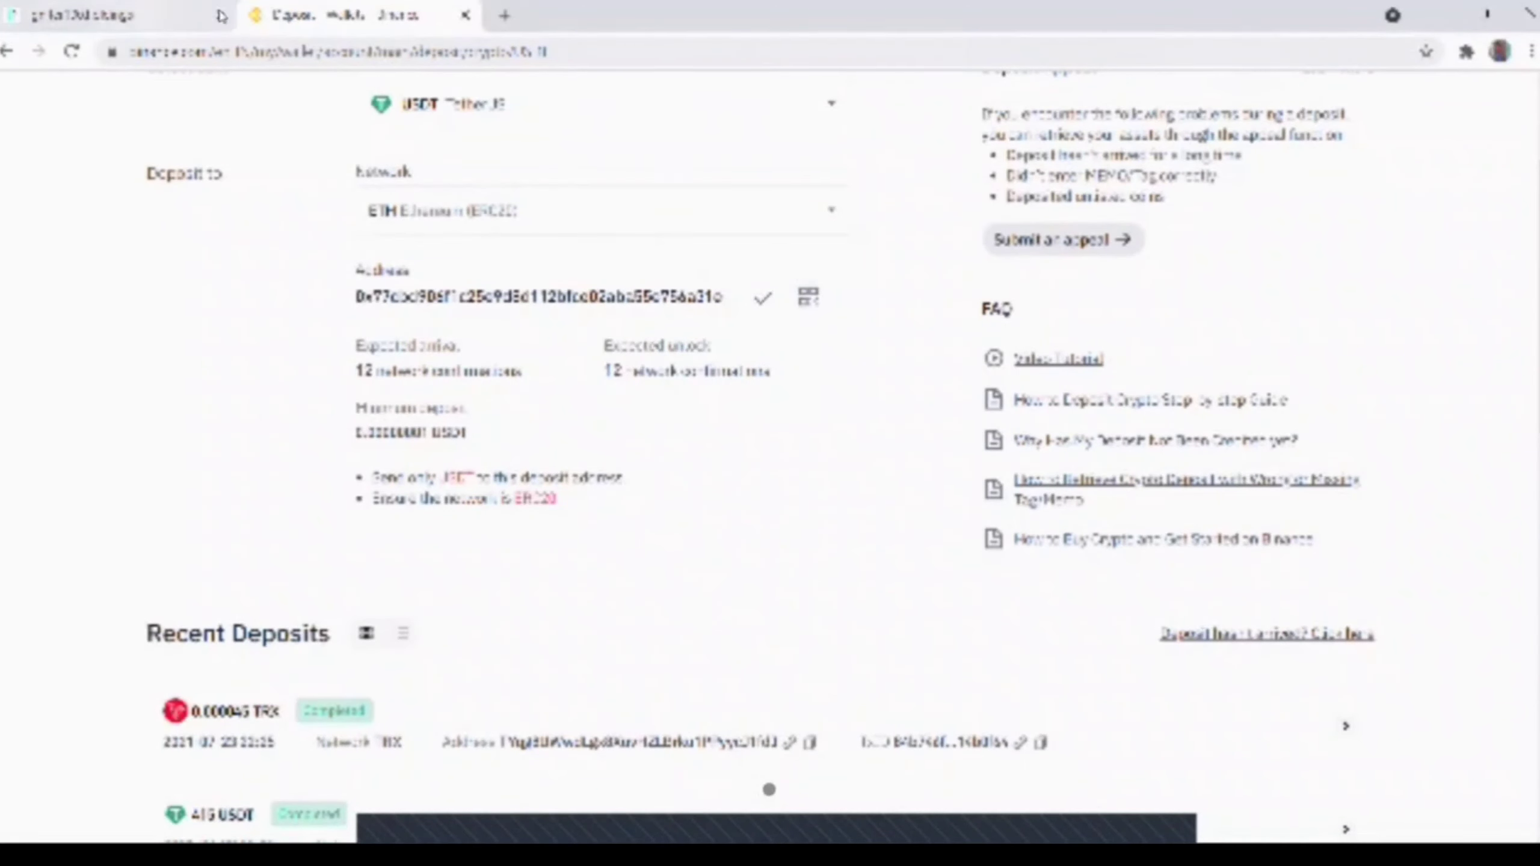
click(125, 13)
click(295, 12)
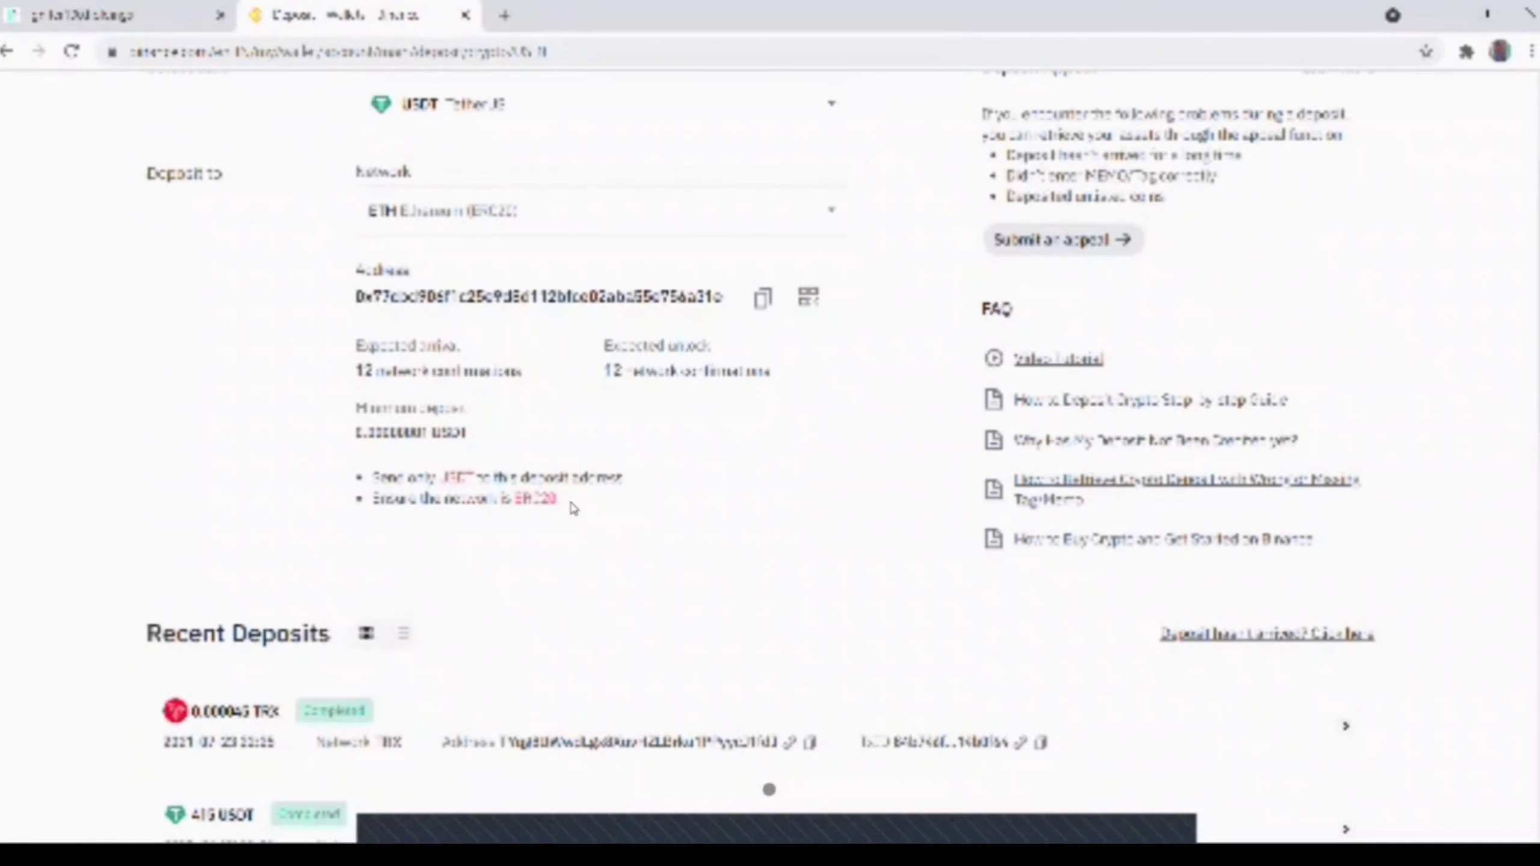
click(112, 17)
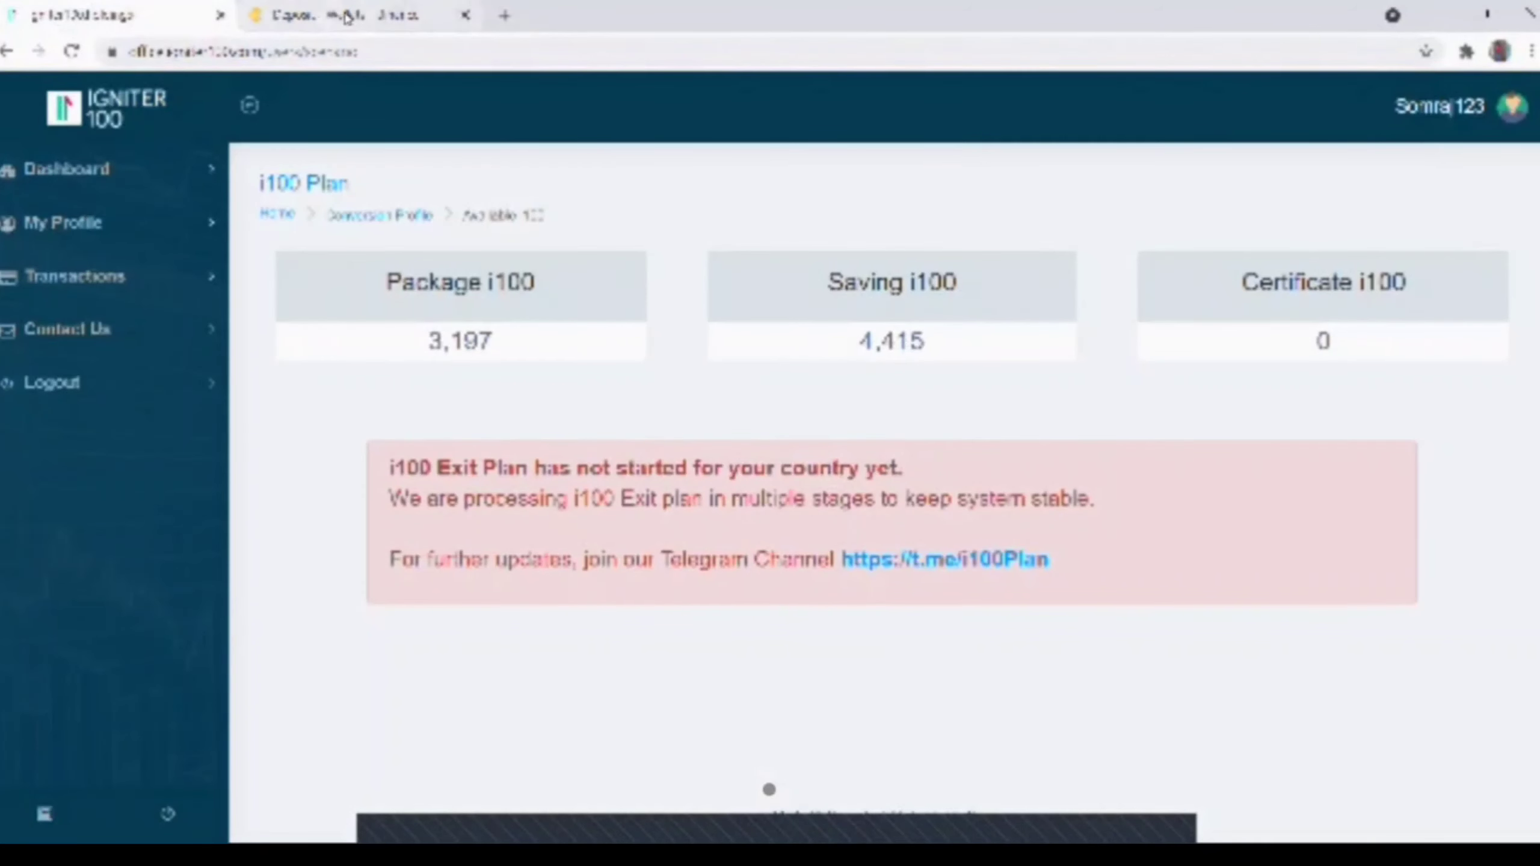
Switch back to Binance, return to the wallet overview from the home page and start a crypto deposit with USDT as the coin
click(274, 17)
click(70, 102)
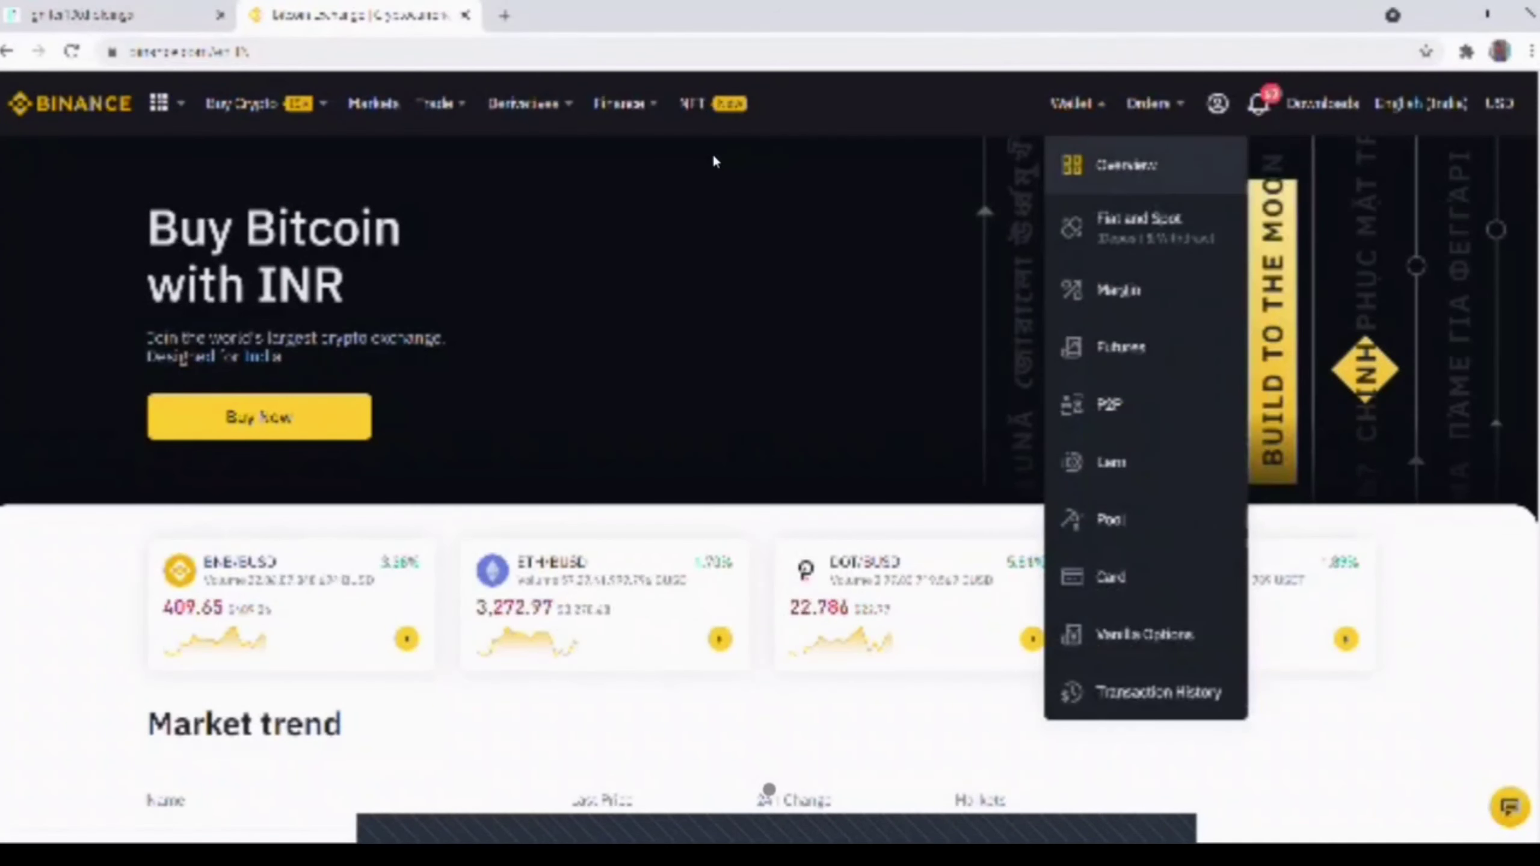
click(1091, 161)
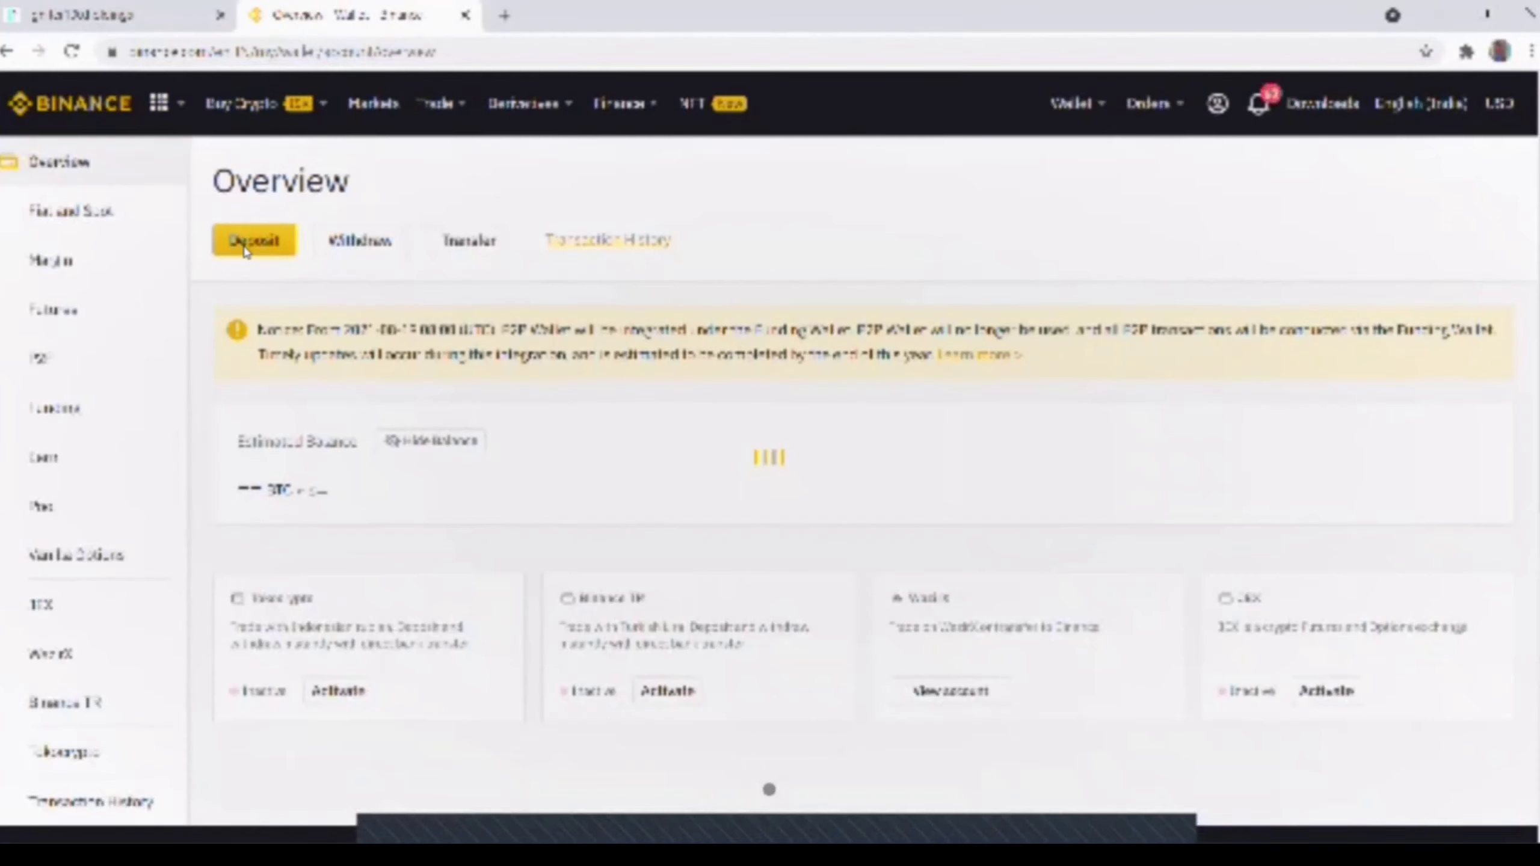
click(249, 252)
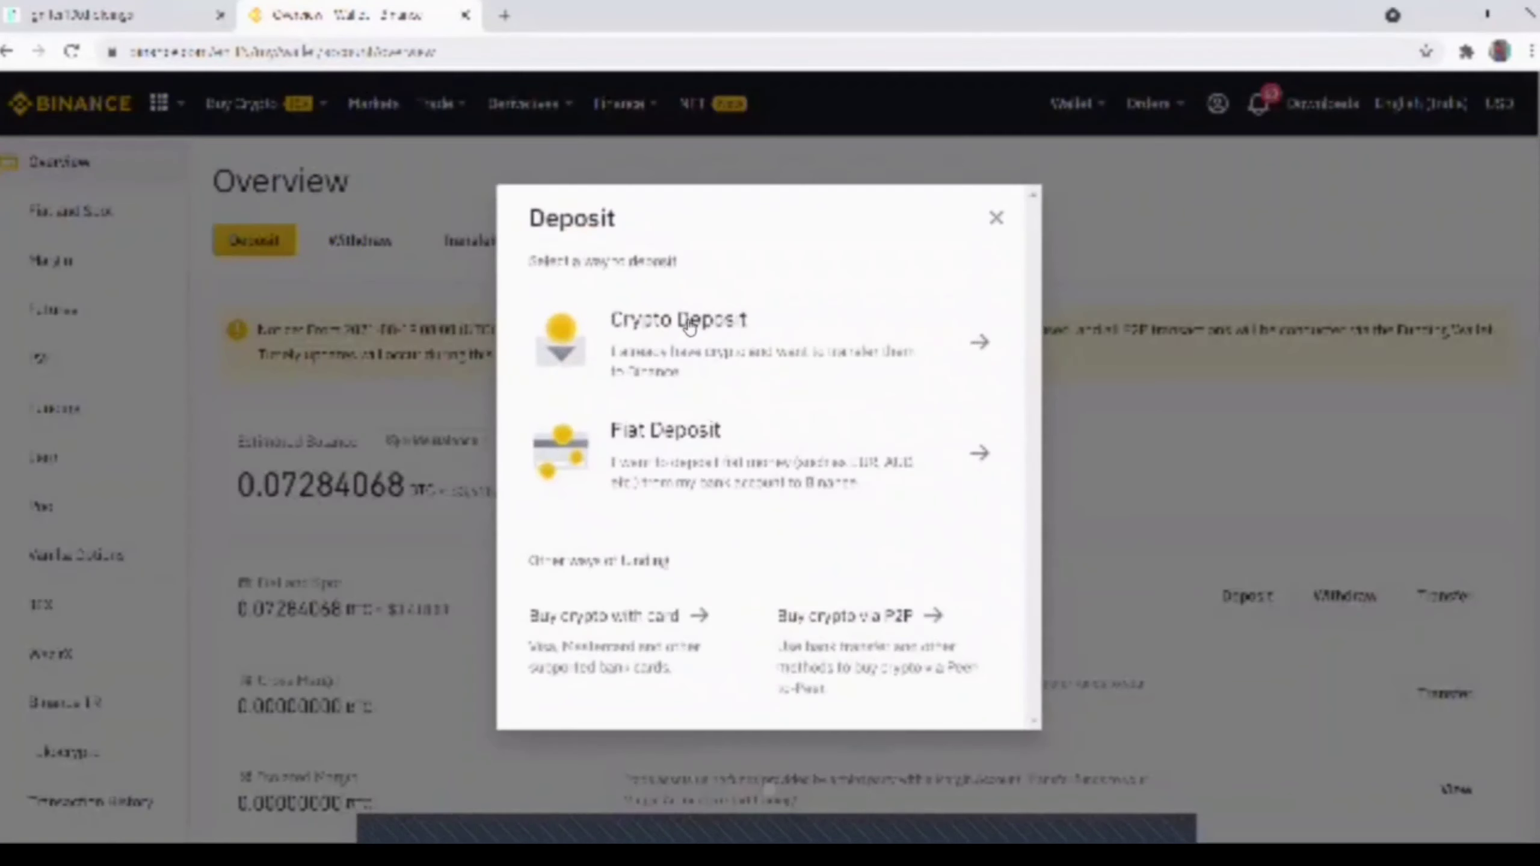
click(689, 327)
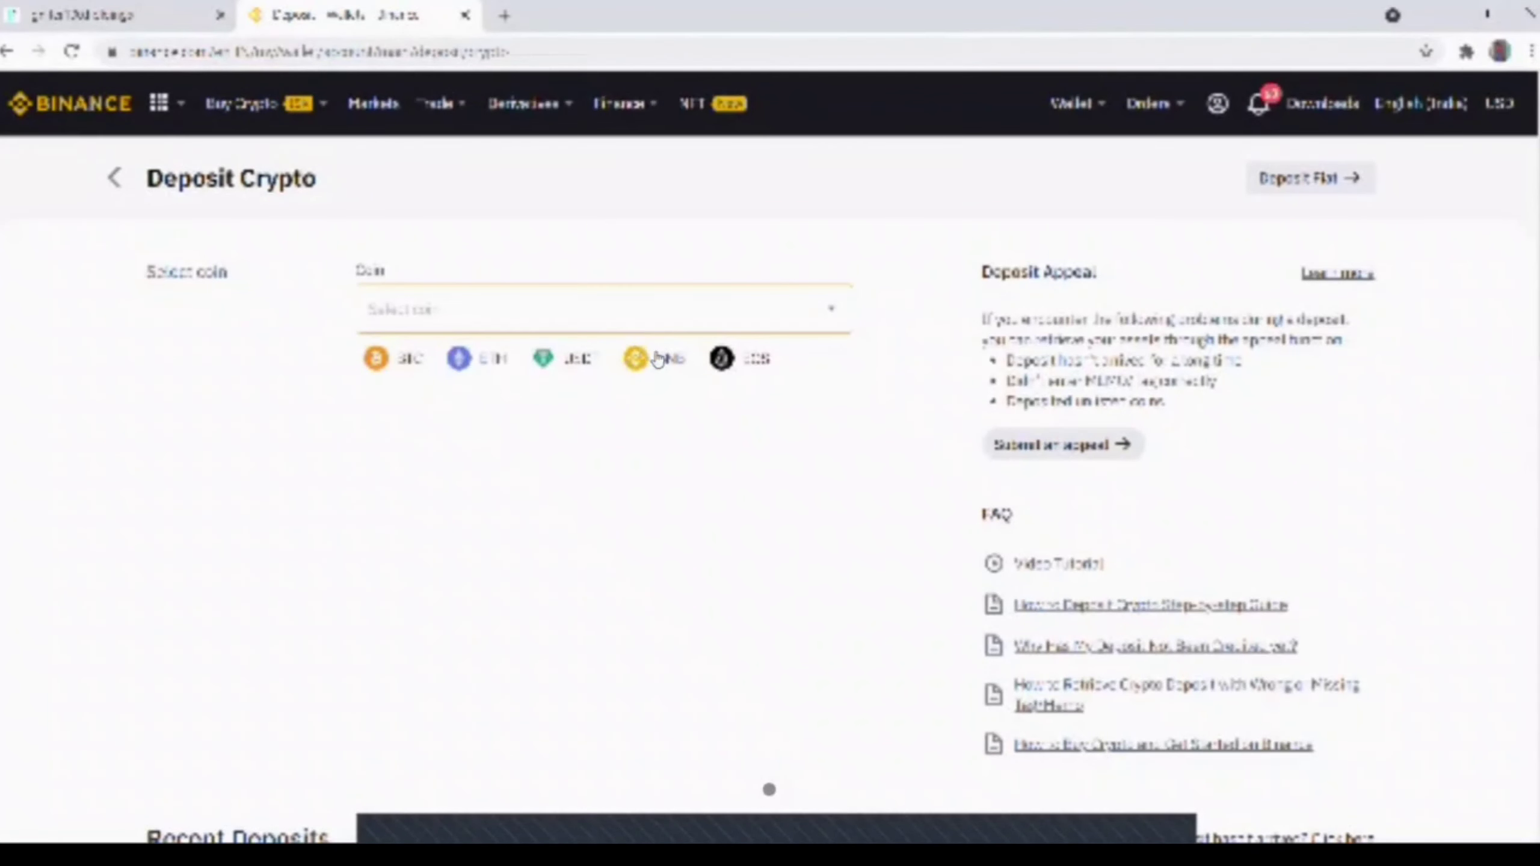
click(643, 328)
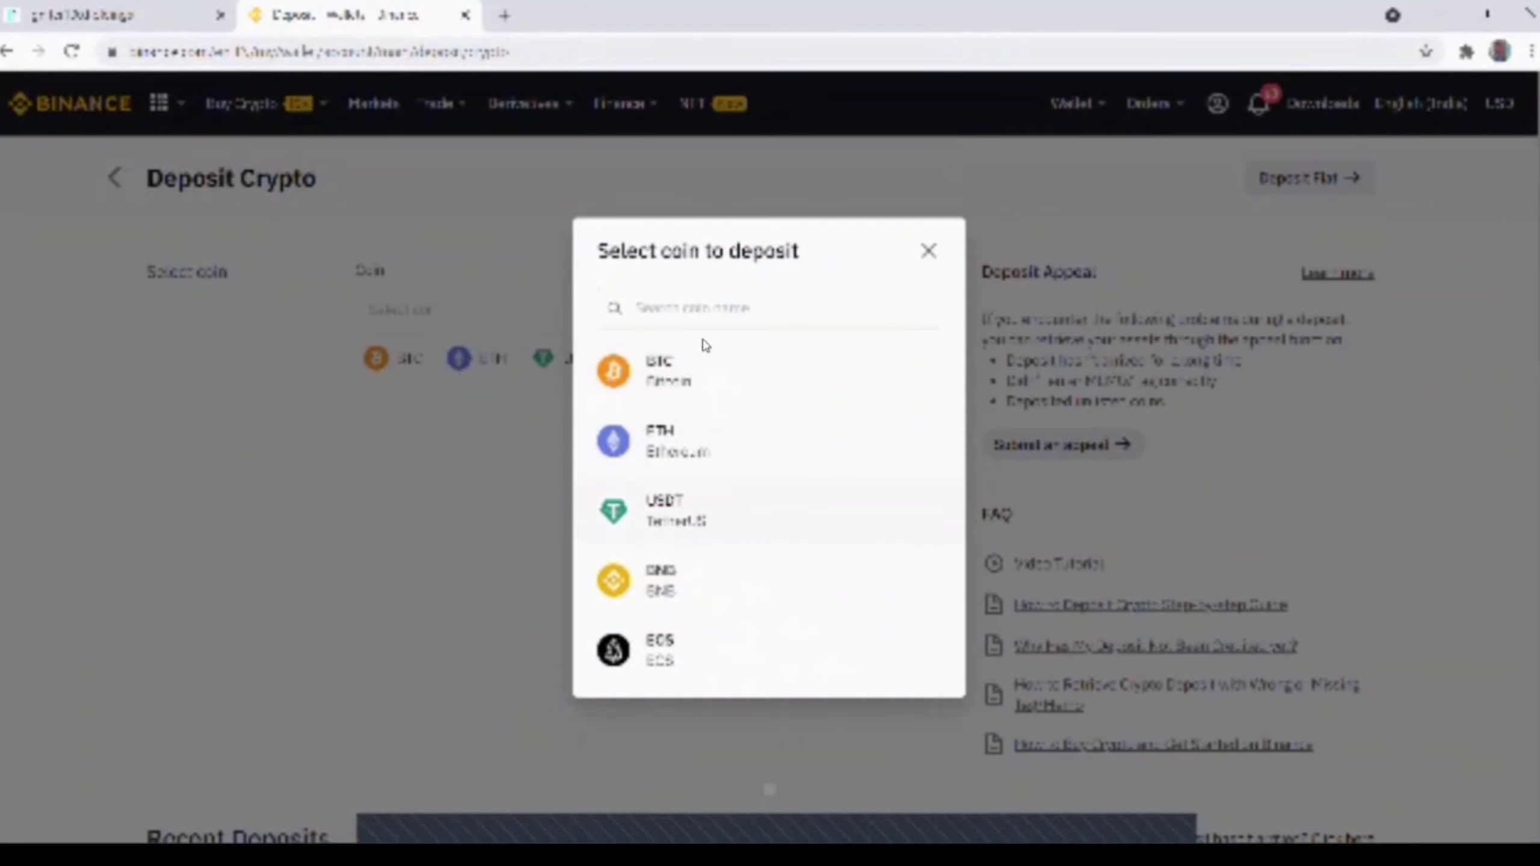
click(680, 522)
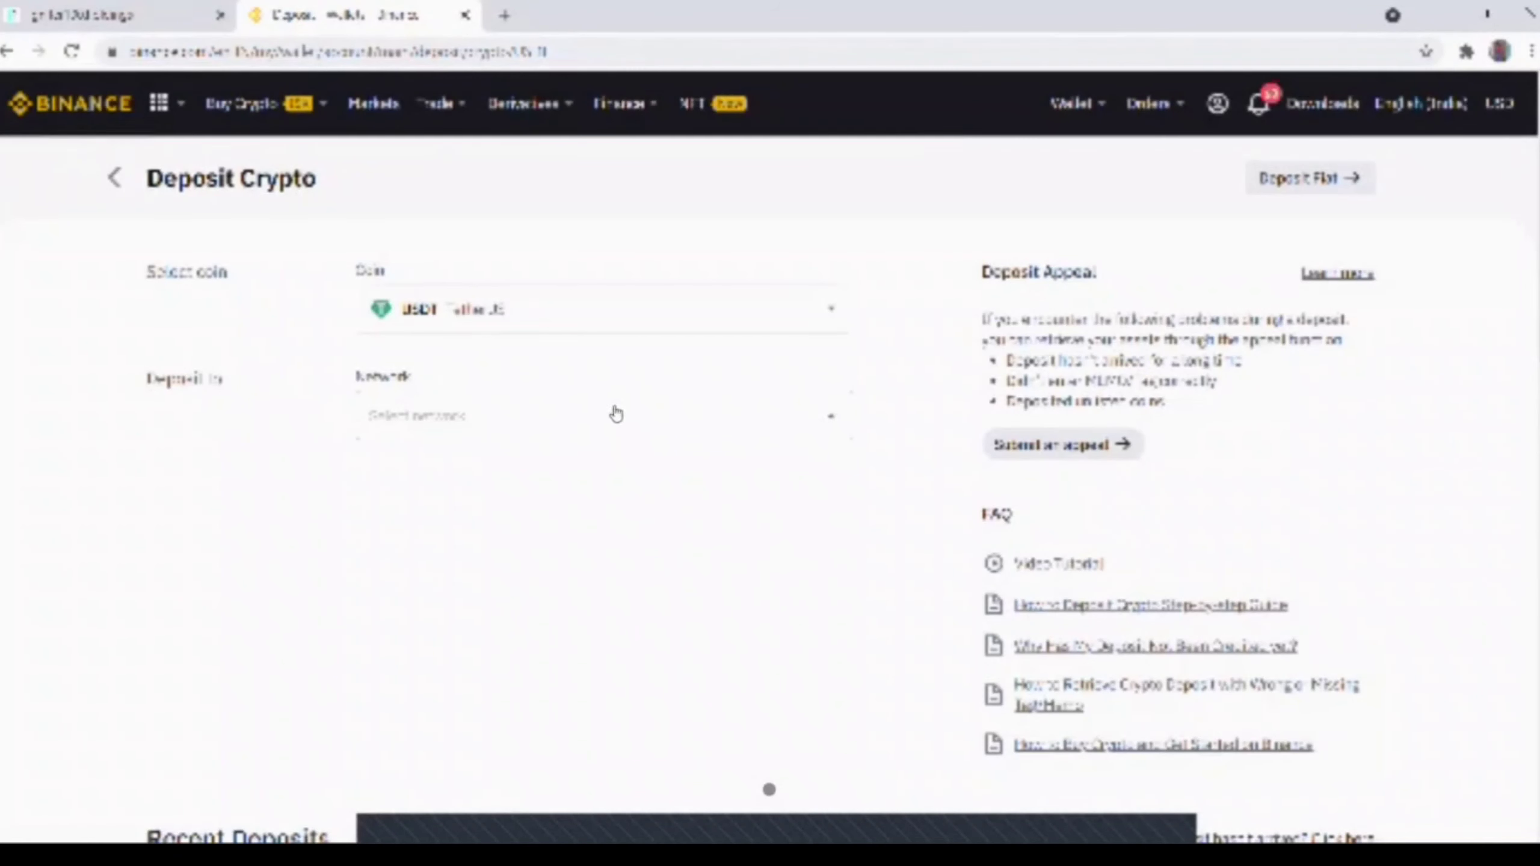
Choose Ethereum (ERC20) as the network for this USDT deposit and copy its wallet address
click(613, 415)
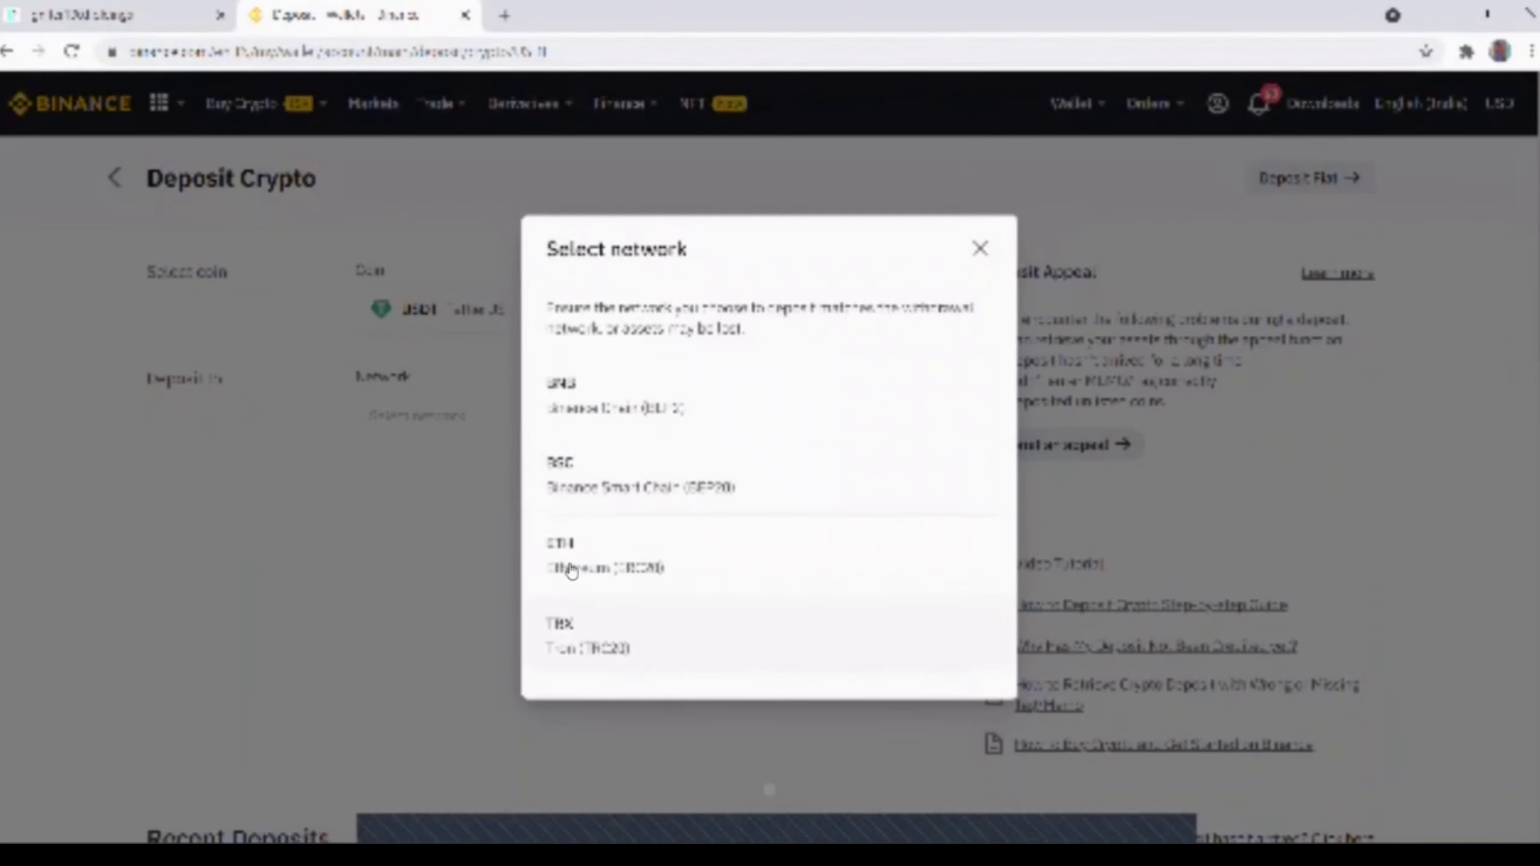
click(623, 570)
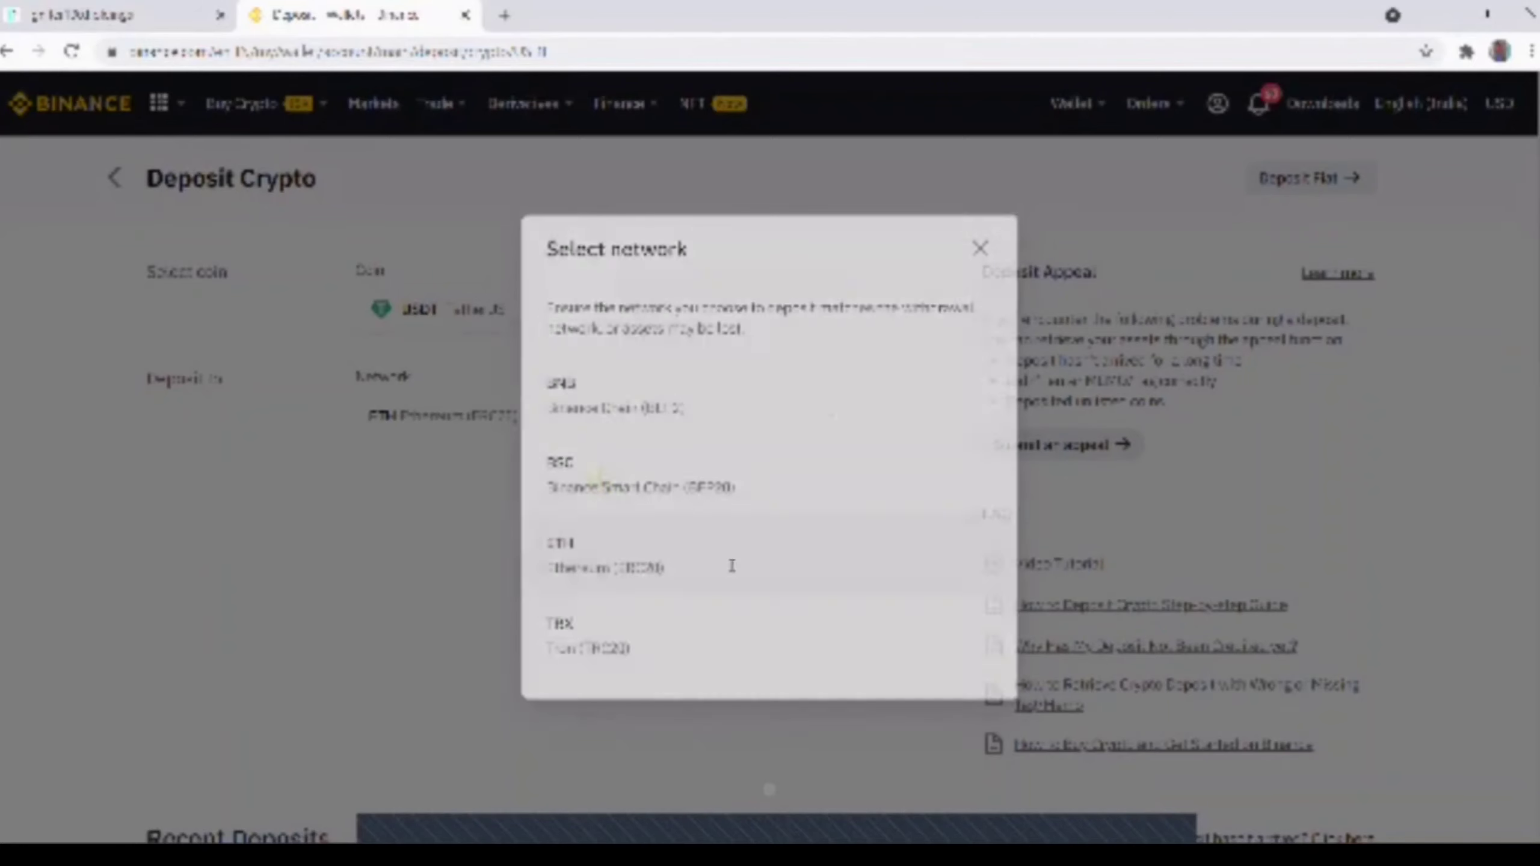
scroll(636, 252, down, 3)
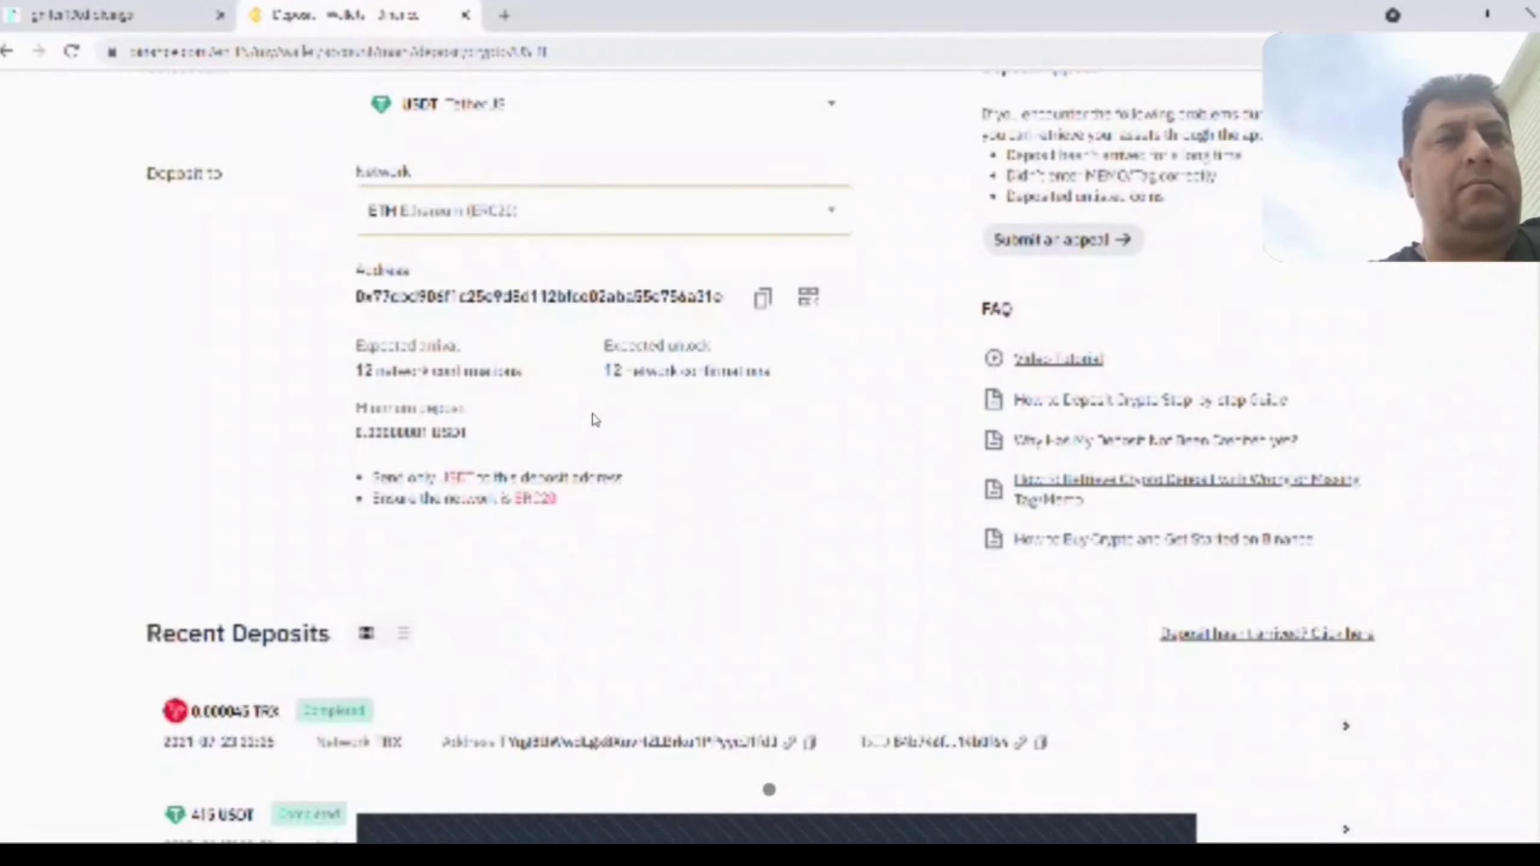
scroll(665, 394, up, 2)
click(762, 402)
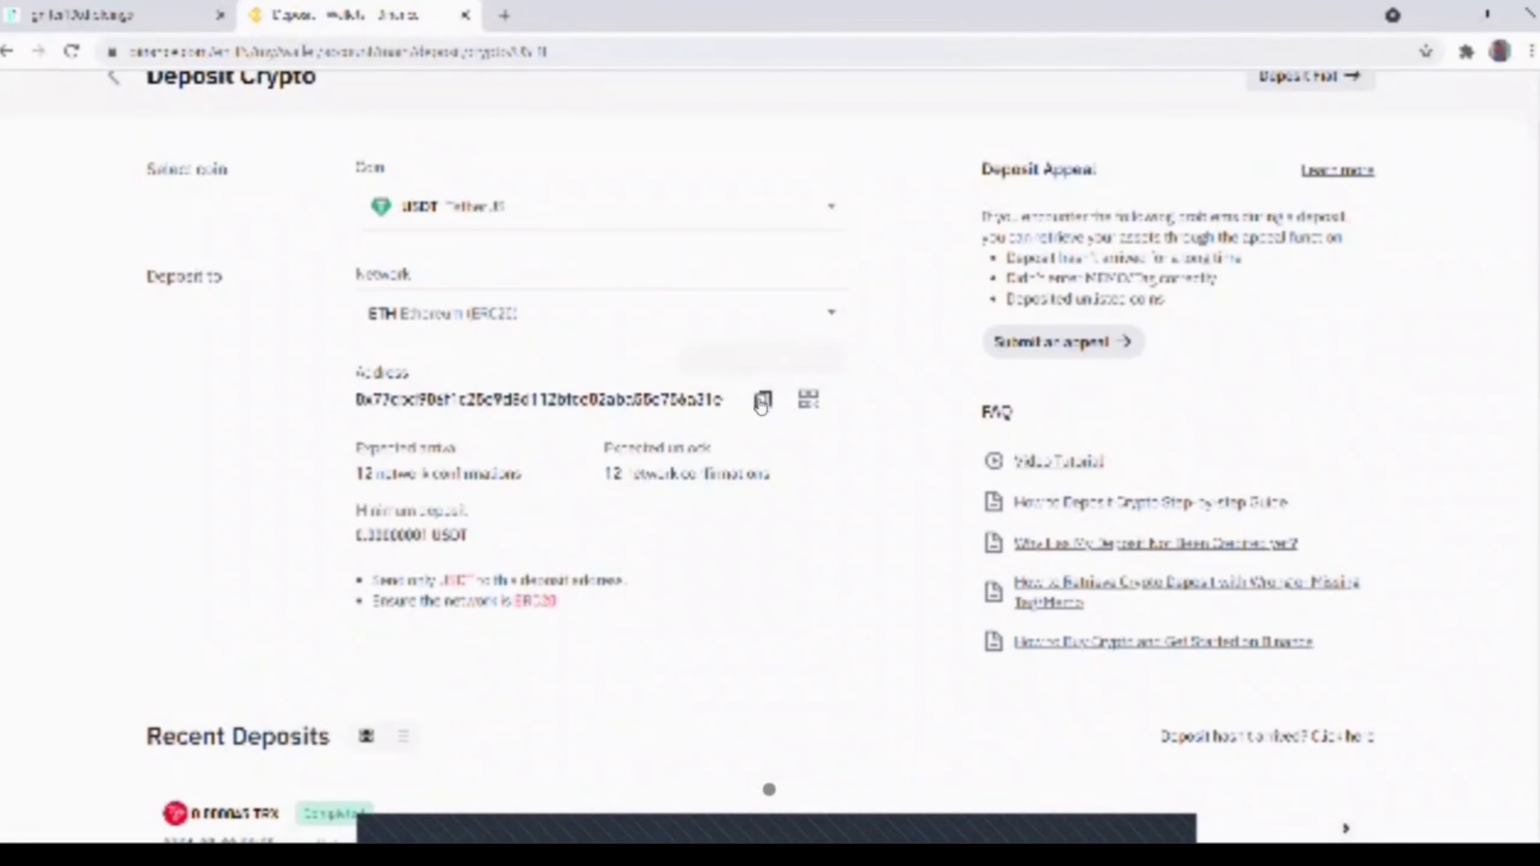
click(762, 402)
scroll(770, 455, up, 2)
Switch to the Igniter 100 site and log out of the current account
click(210, 17)
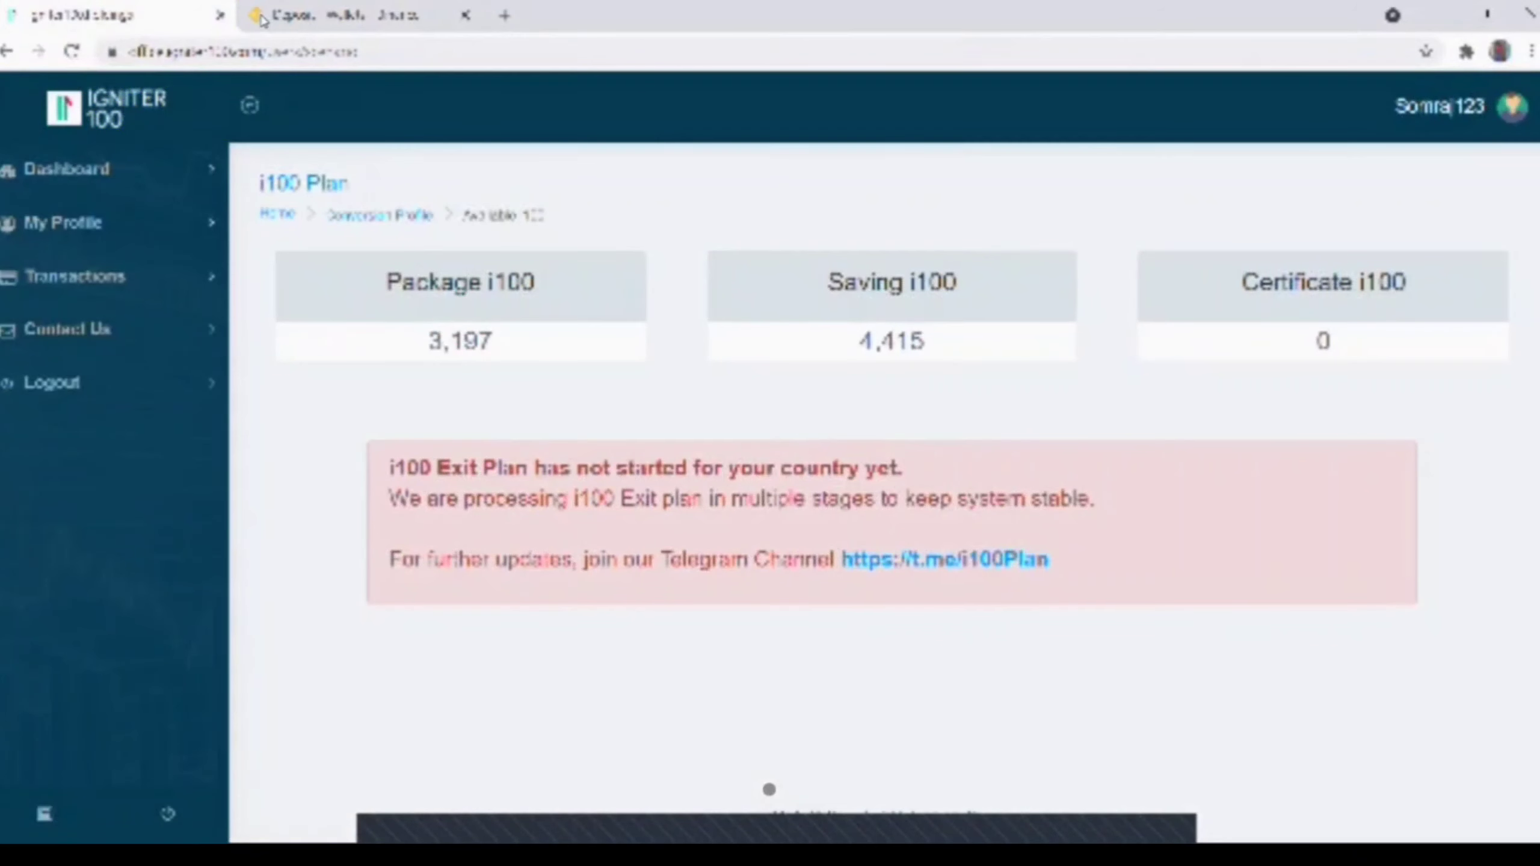
click(1519, 112)
click(640, 231)
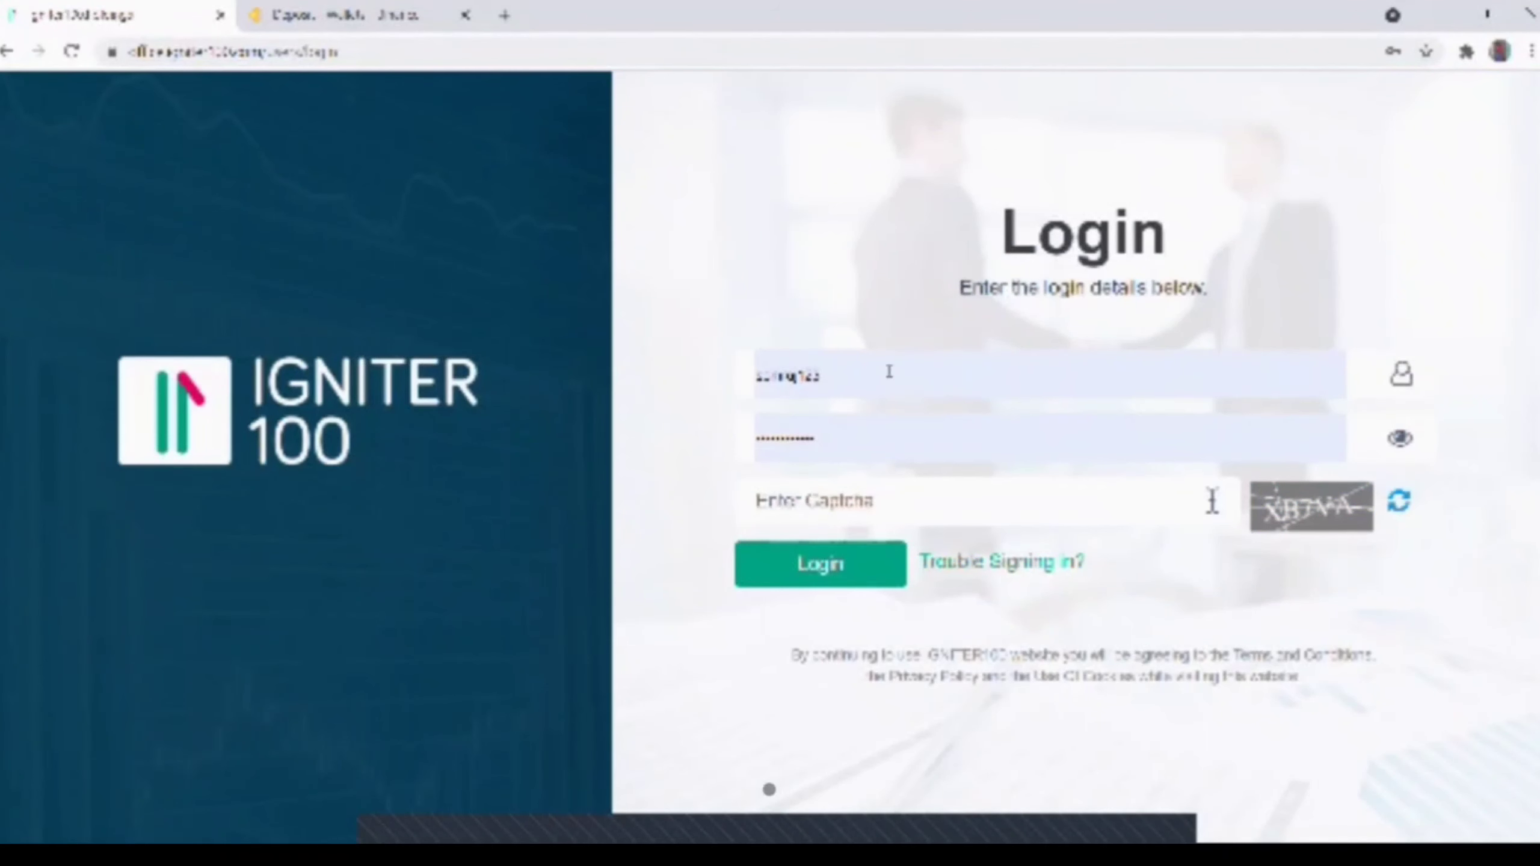
Log in to the other Igniter 100 account with its saved username and password and the captcha code
click(837, 494)
click(850, 501)
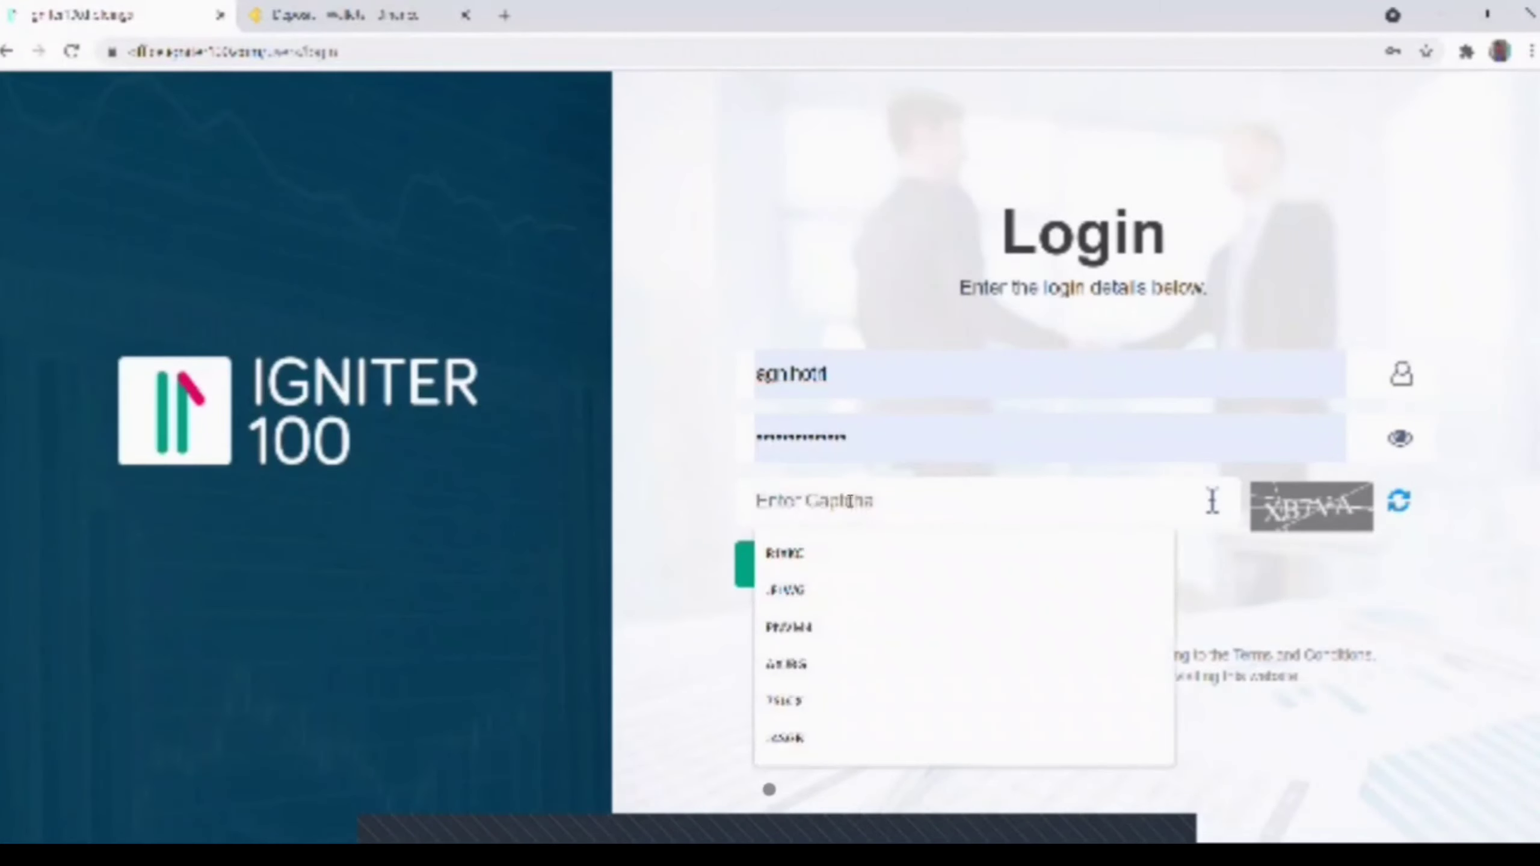
text(XB7)
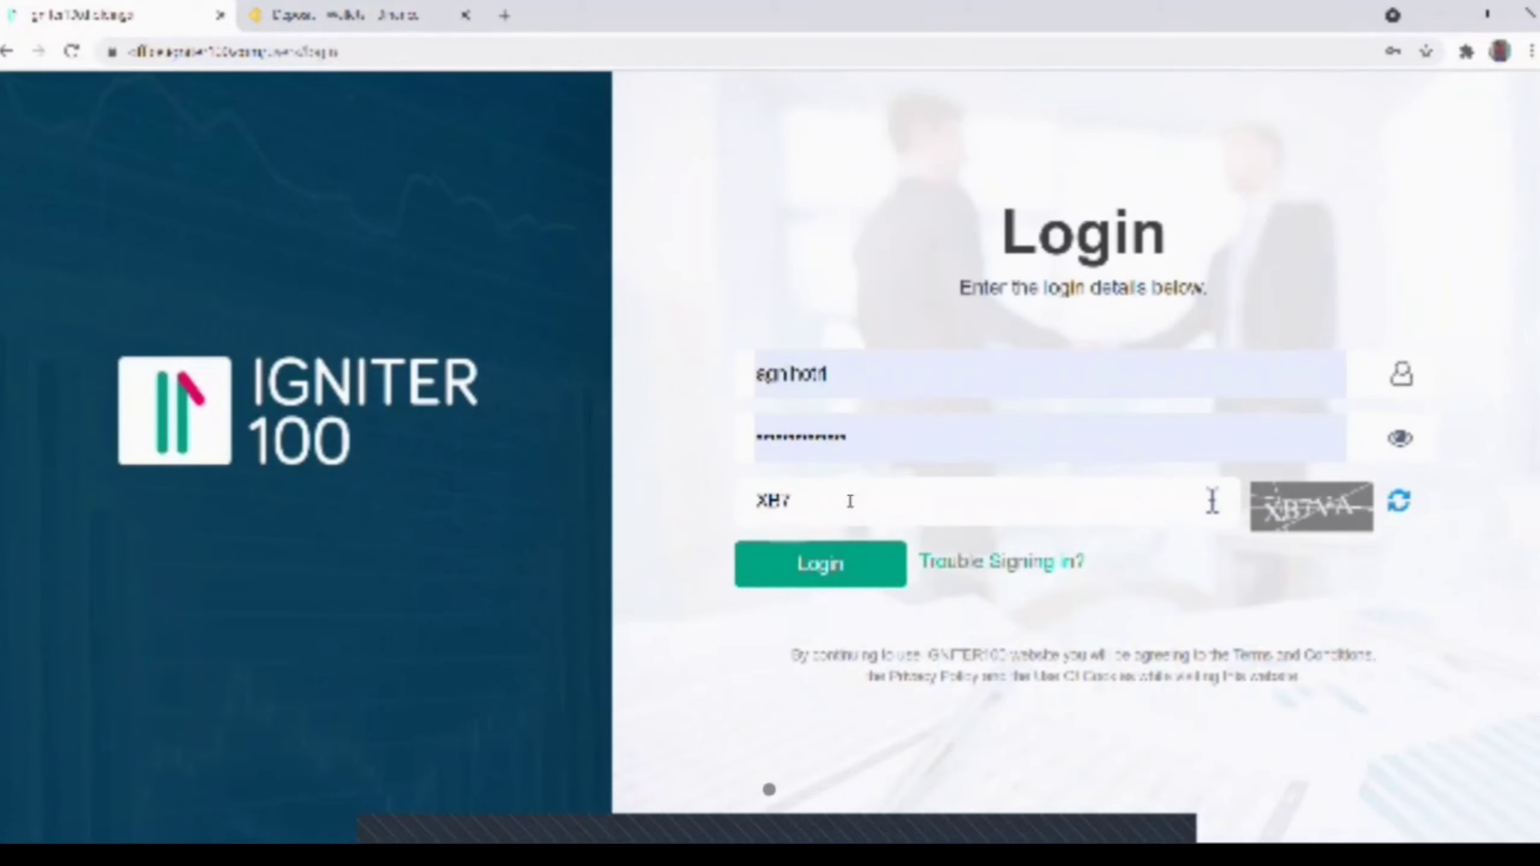
text(VA)
click(837, 581)
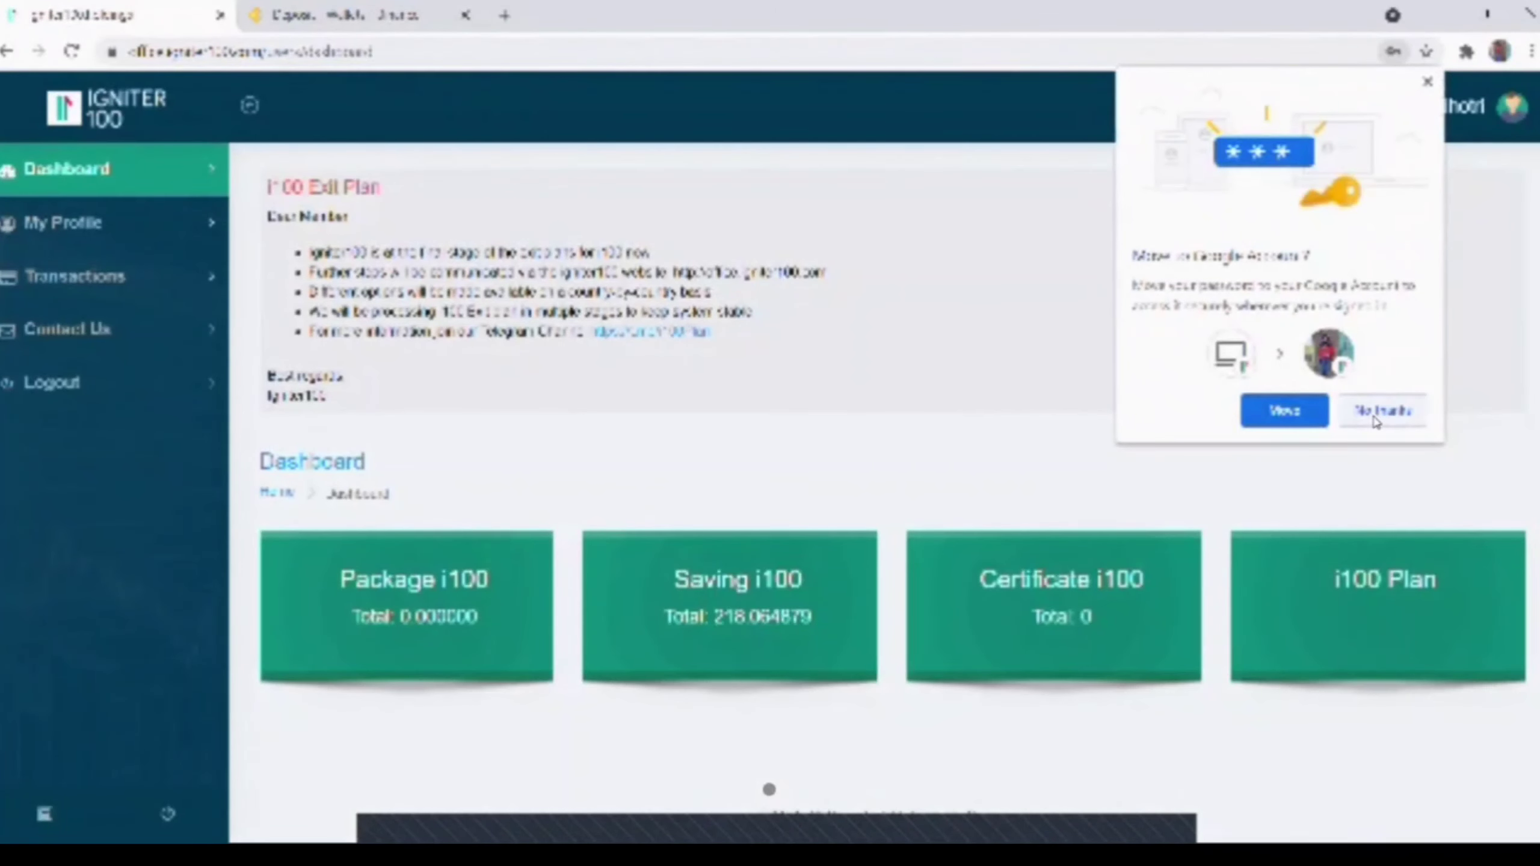
Open the i100 Plan and continue past the conversion profile to the available options
click(1388, 591)
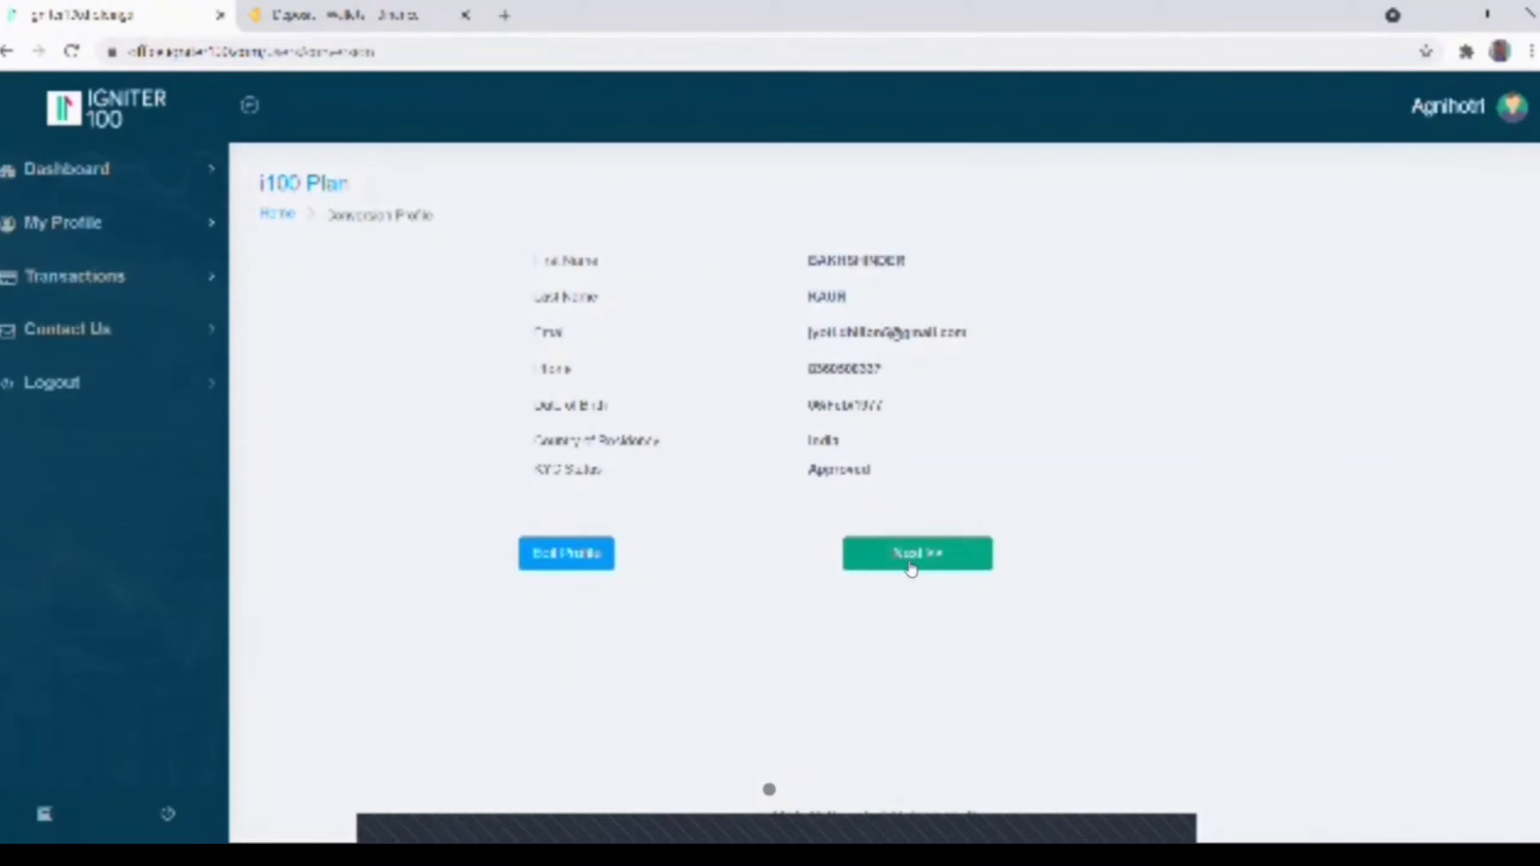
click(919, 553)
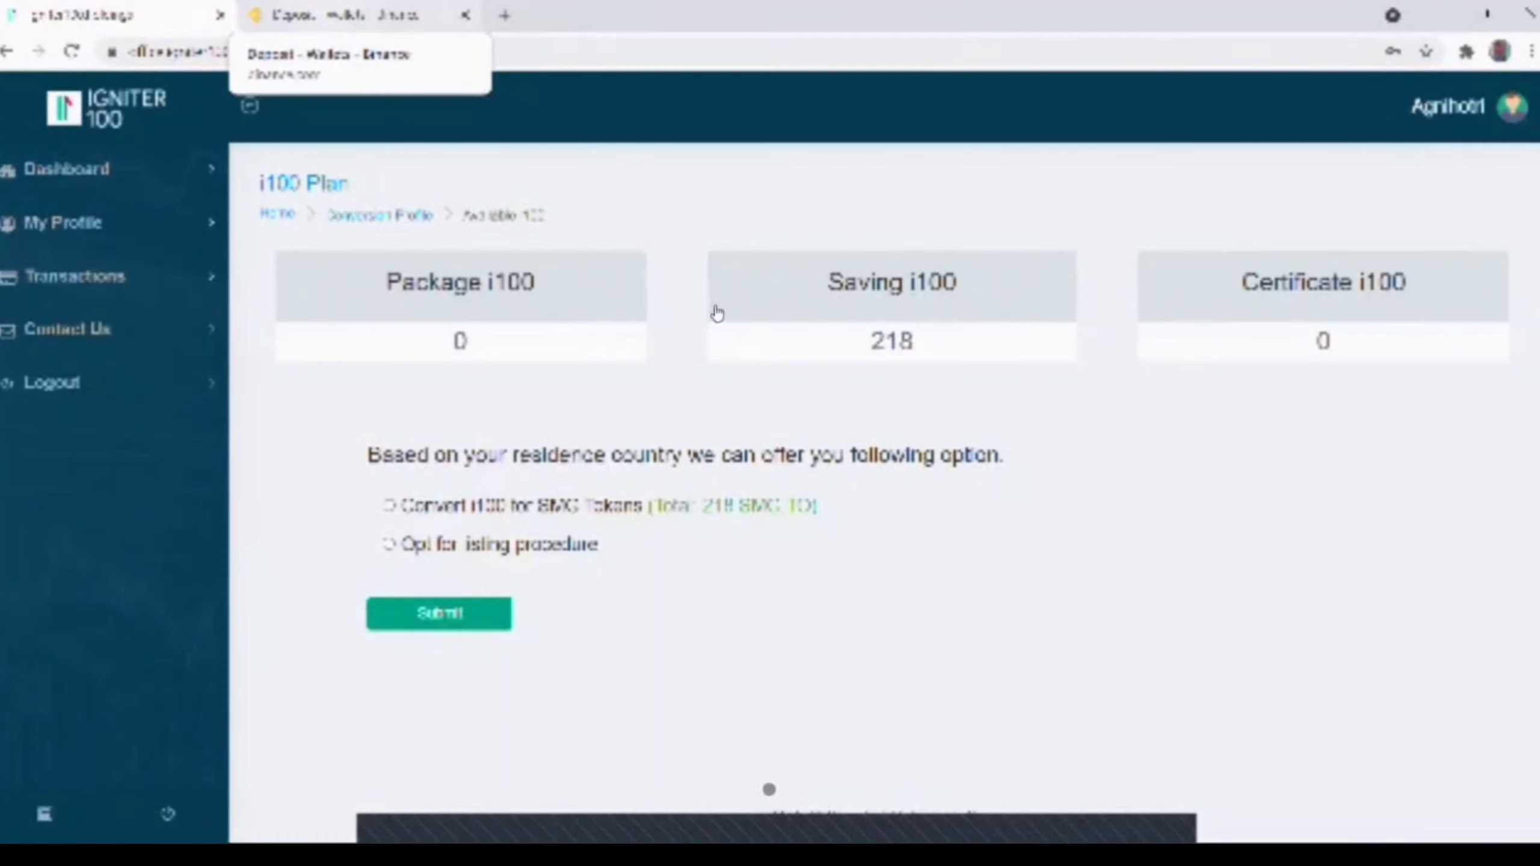
Switch to Binance, copy the ERC20 deposit address for USDT again and return to the Igniter 100 site
key(ctrl+Tab)
click(761, 508)
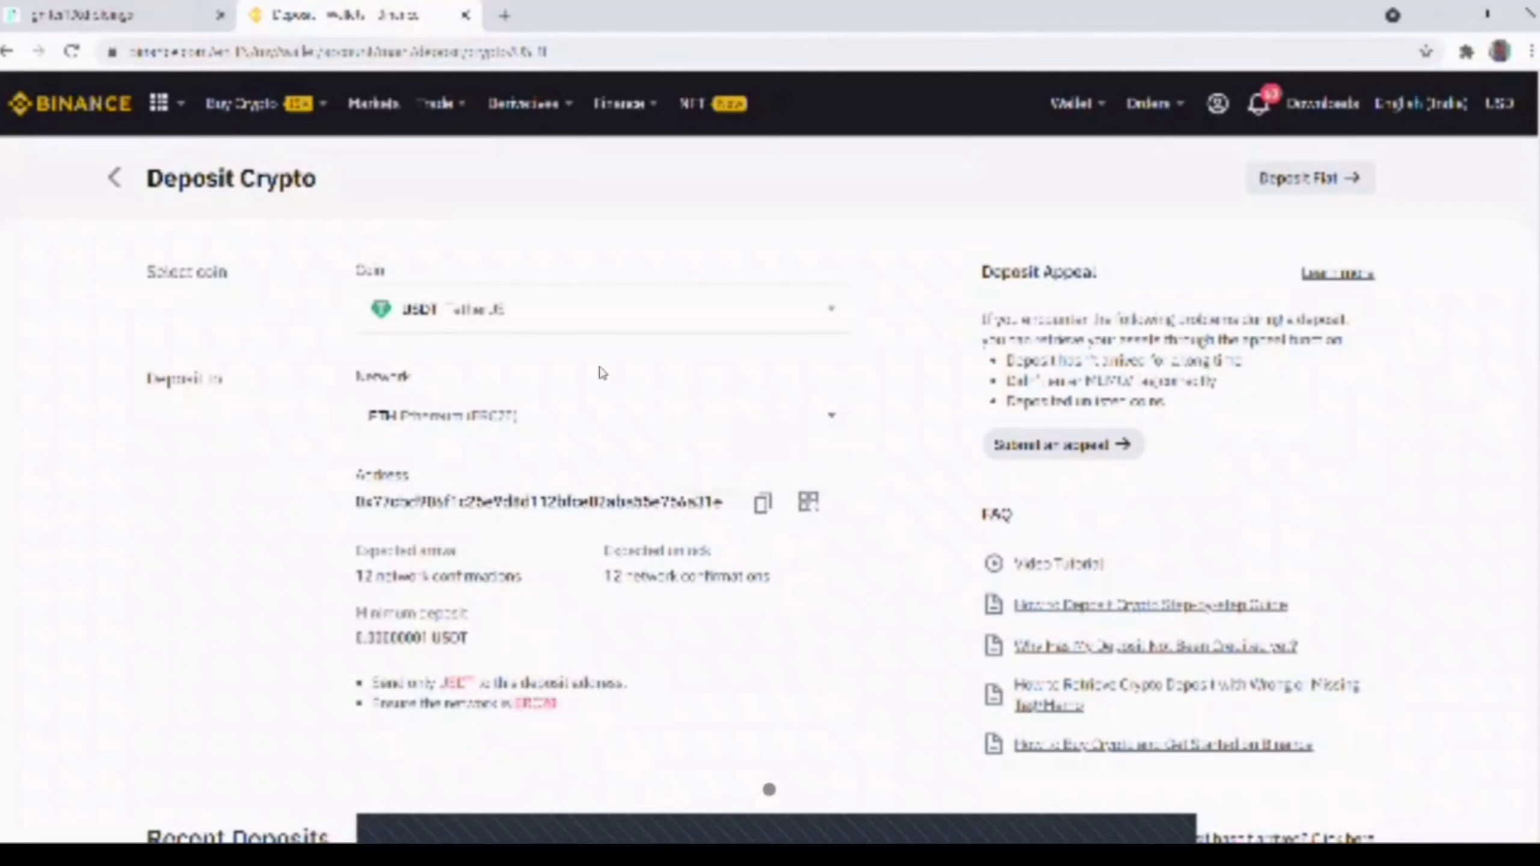
click(87, 12)
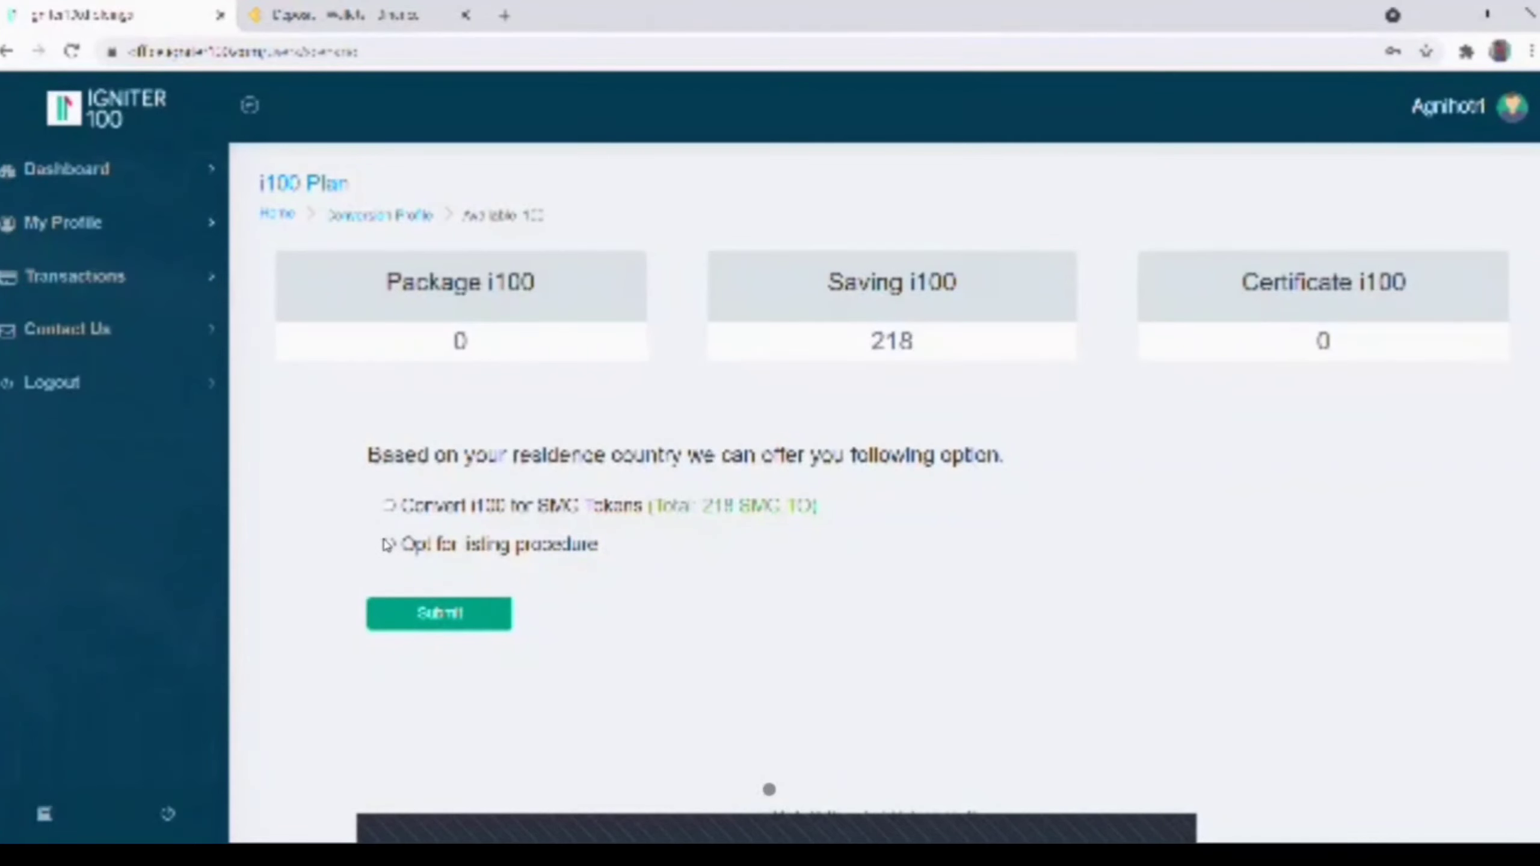
Select Opt for listing procedure and fill in the ERC20 wallet address with the saved address
click(389, 544)
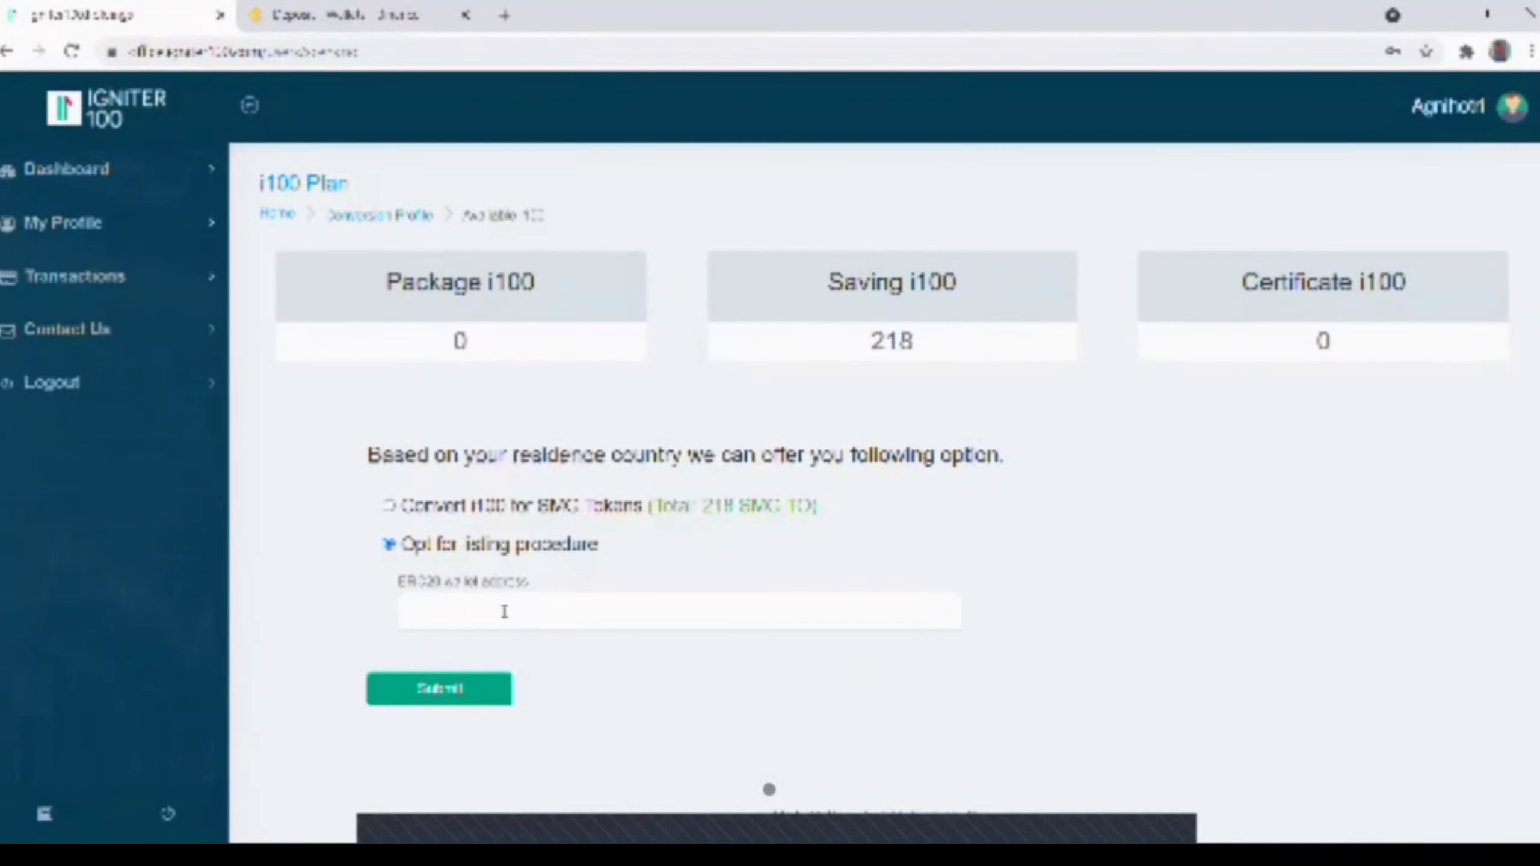
click(504, 611)
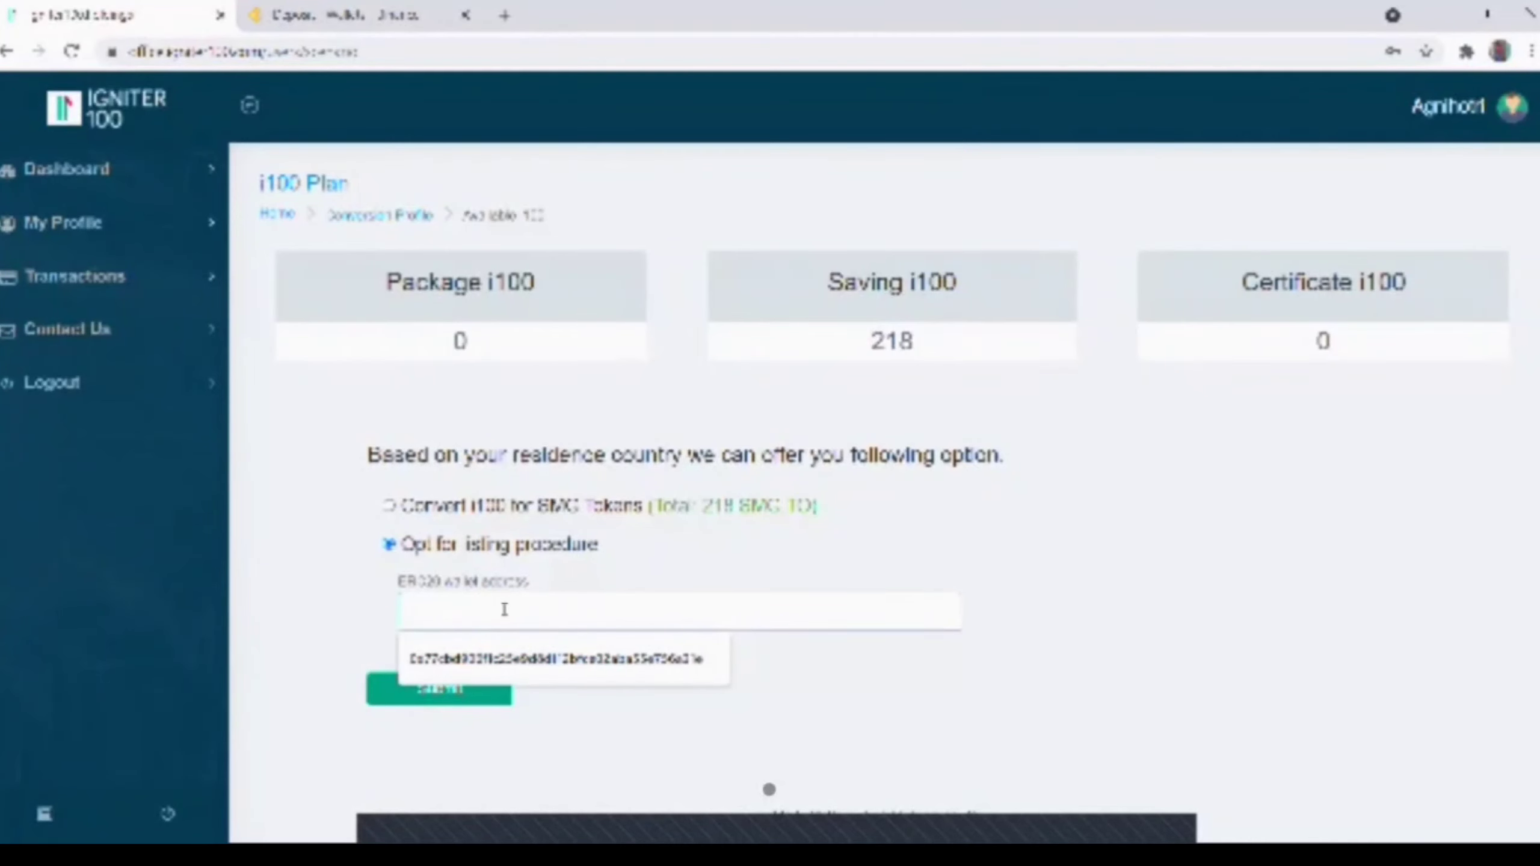
key(Down)
key(Return)
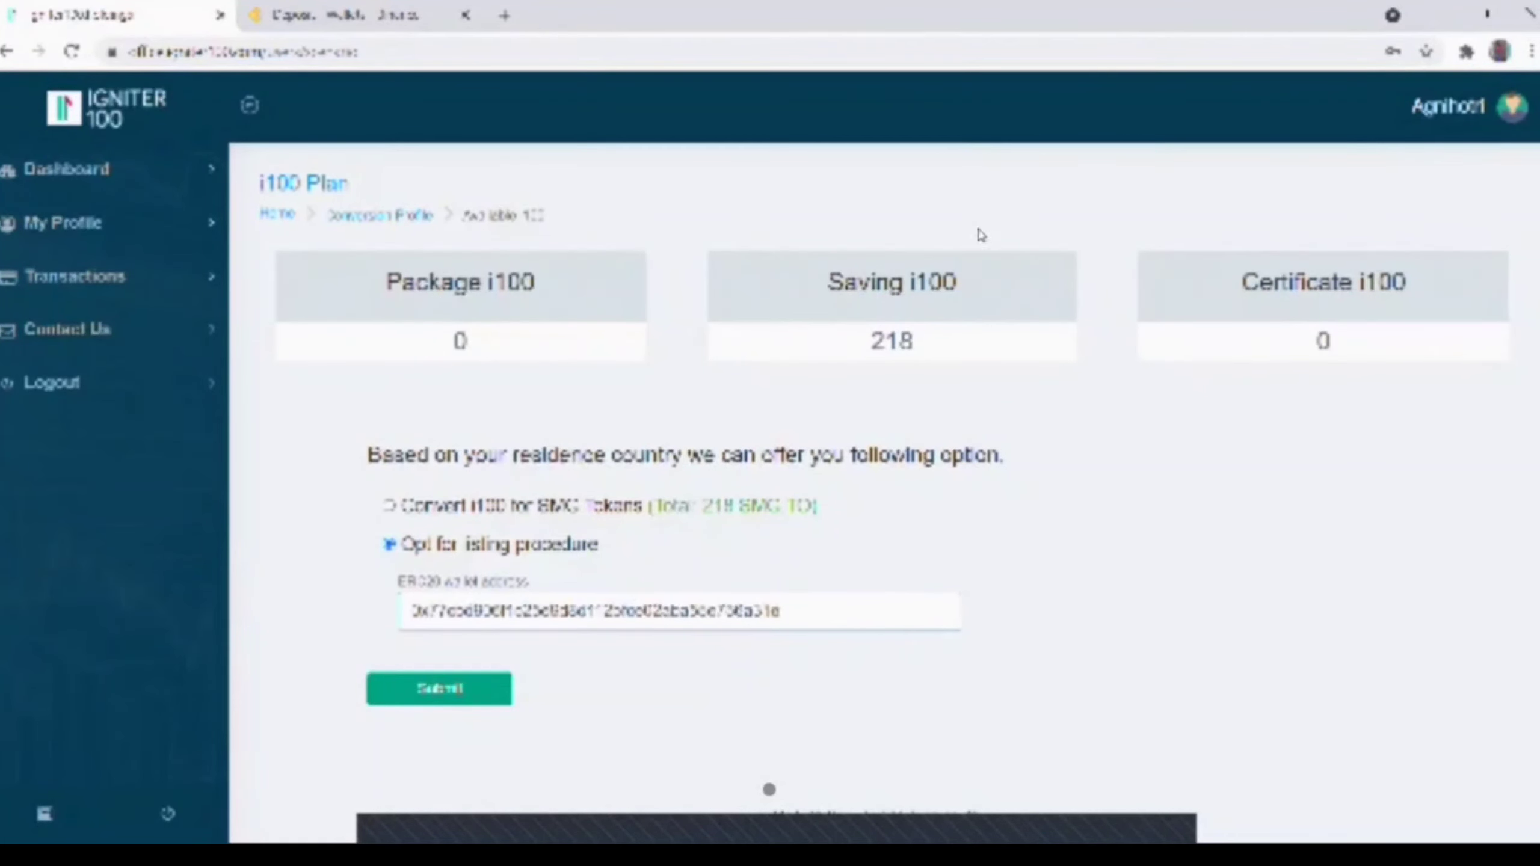
Submit the listing procedure option and confirm it with the transaction password
click(456, 691)
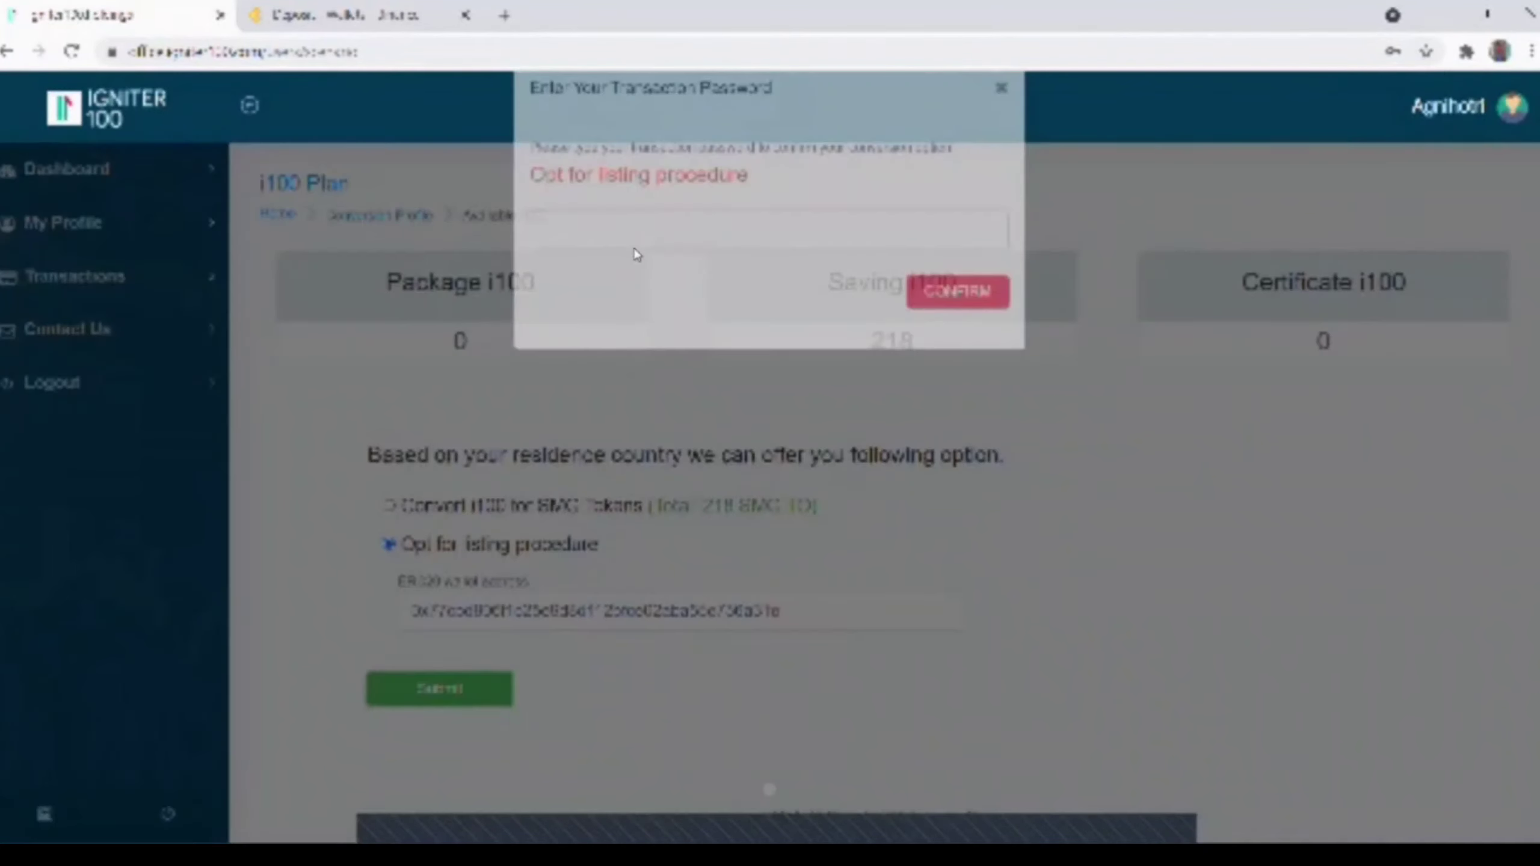
click(627, 273)
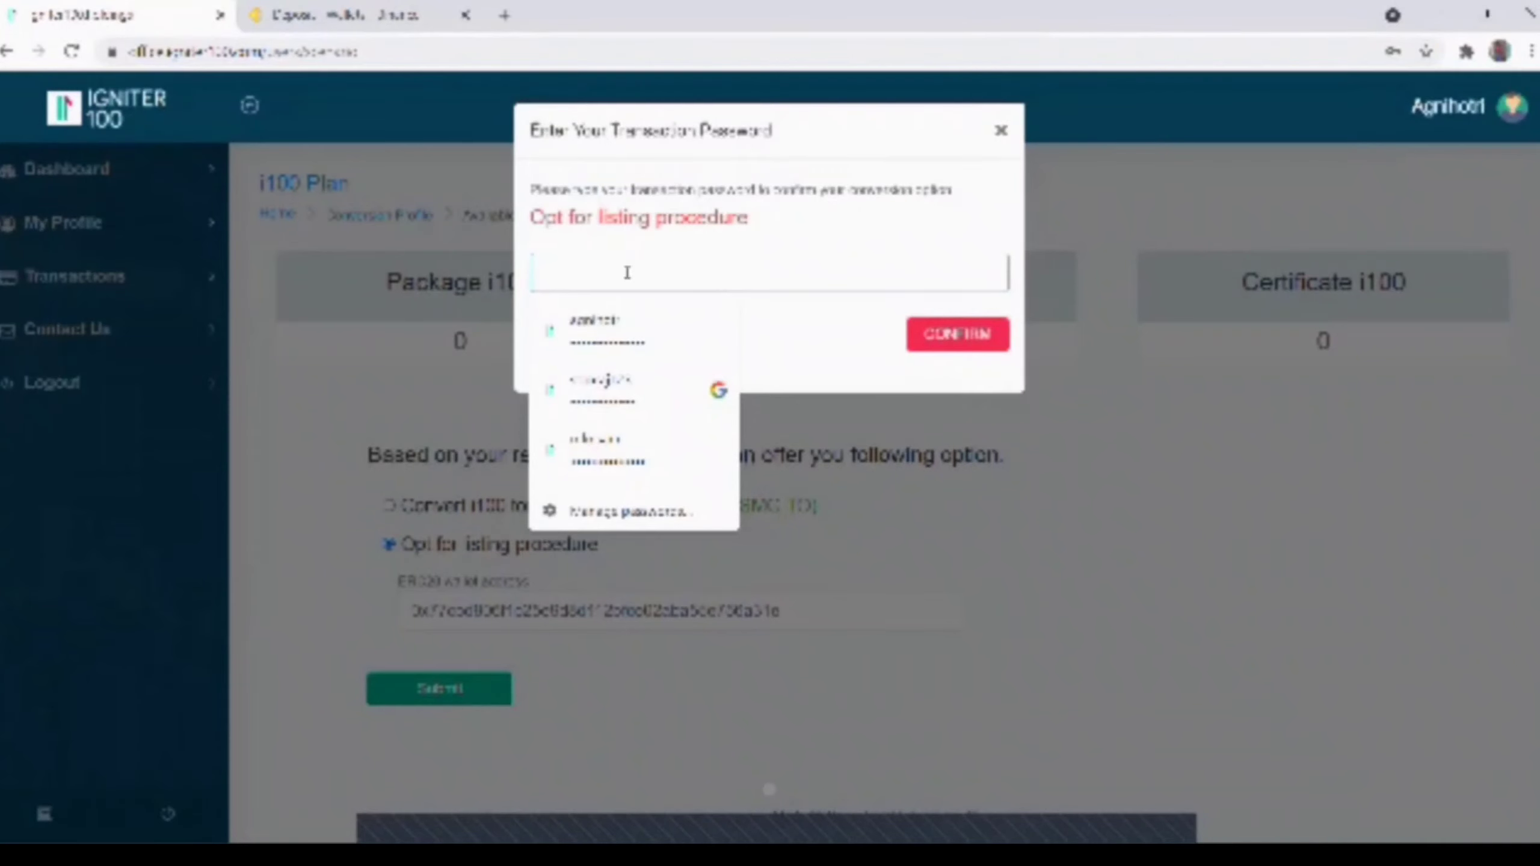
text(***)
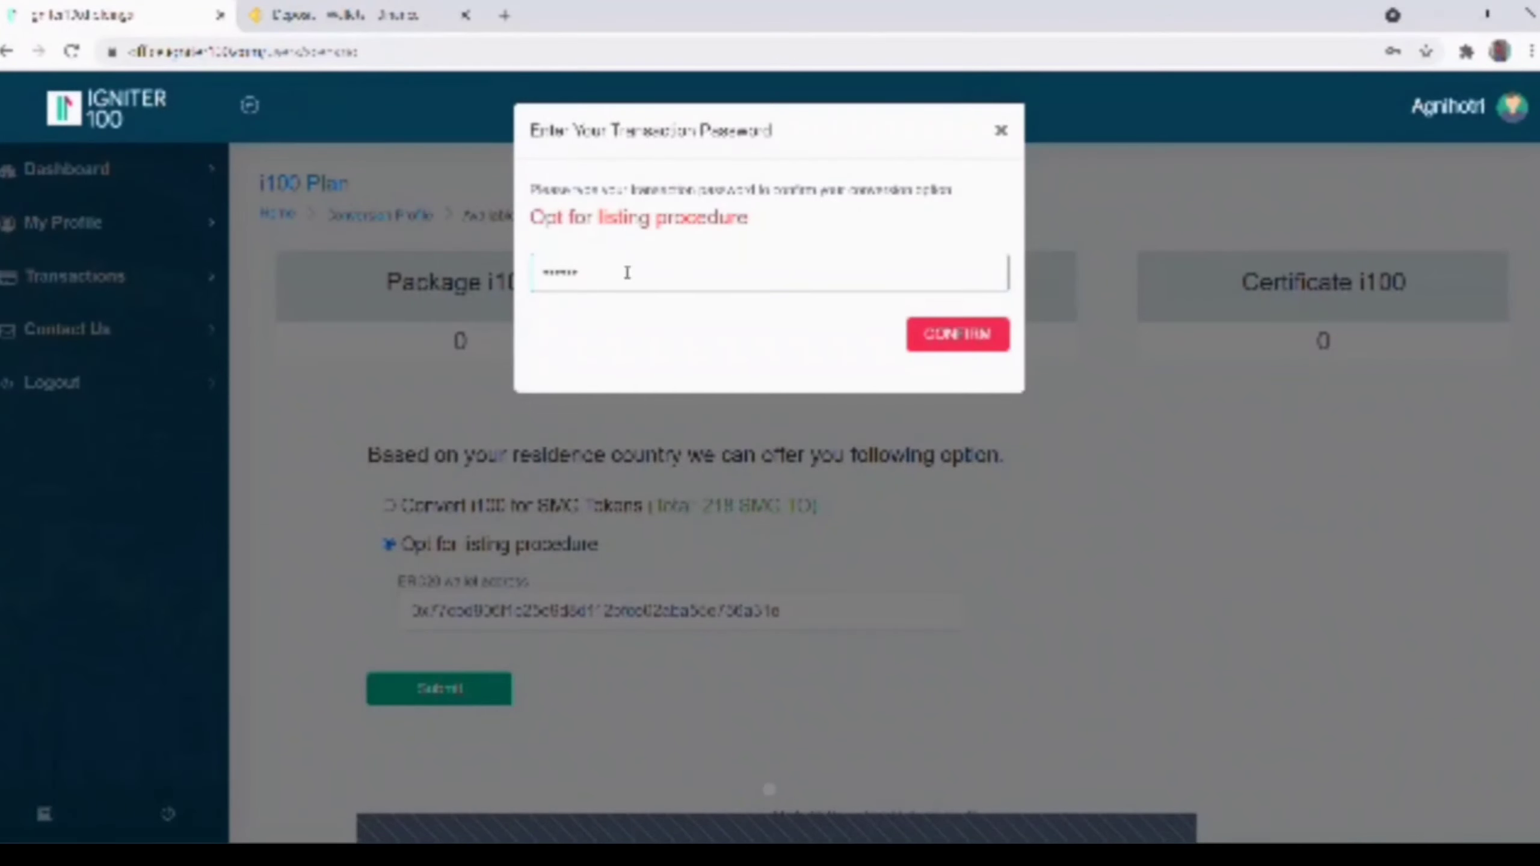
click(965, 335)
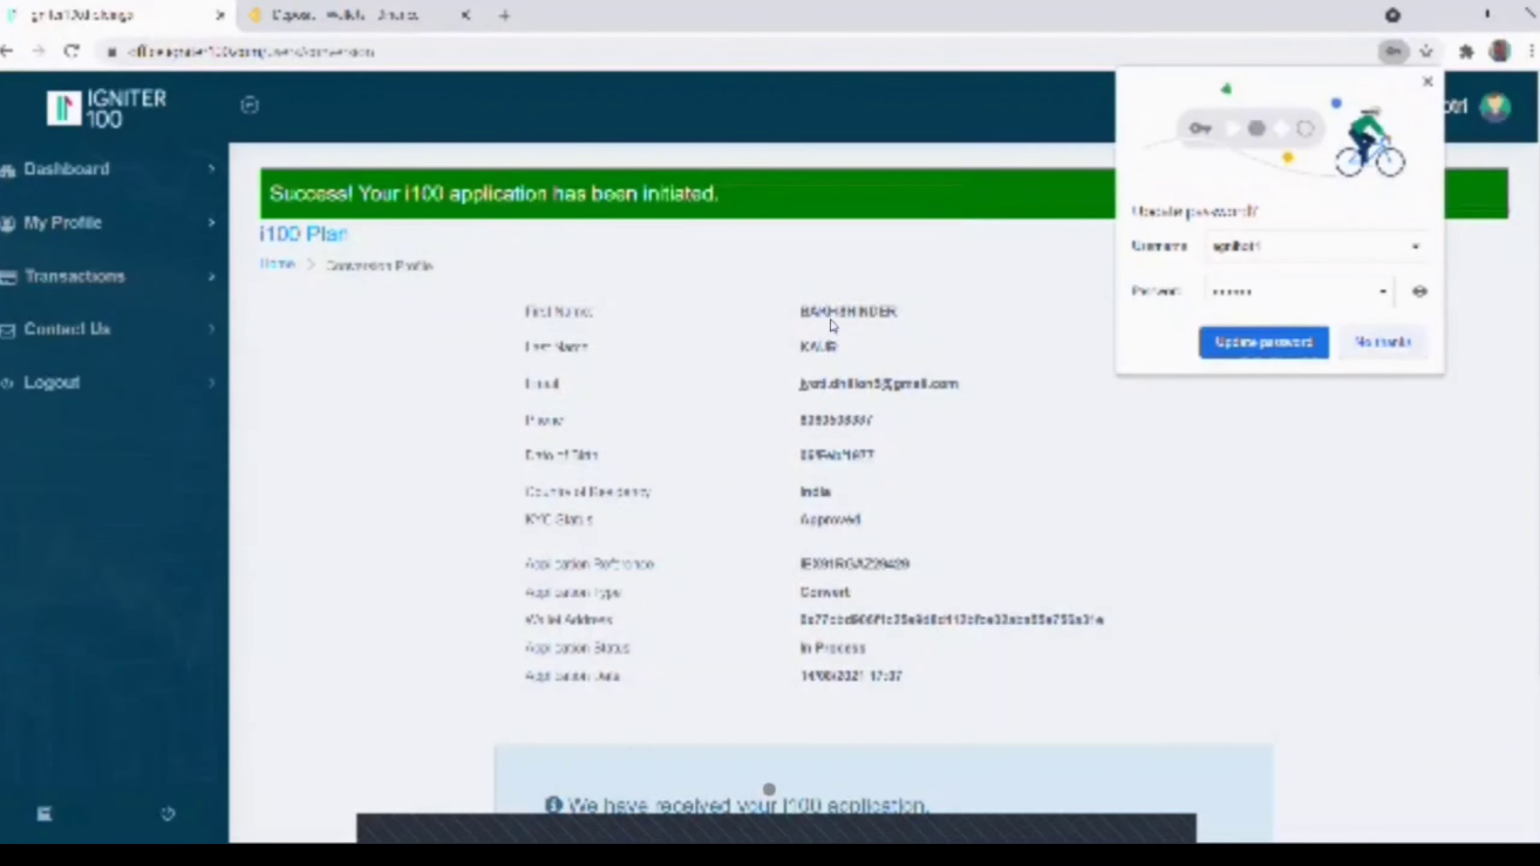
Review the submitted i100 application's details and the notice below them, and highlight the application reference
scroll(831, 351, down, 3)
scroll(840, 285, up, 3)
scroll(839, 364, down, 3)
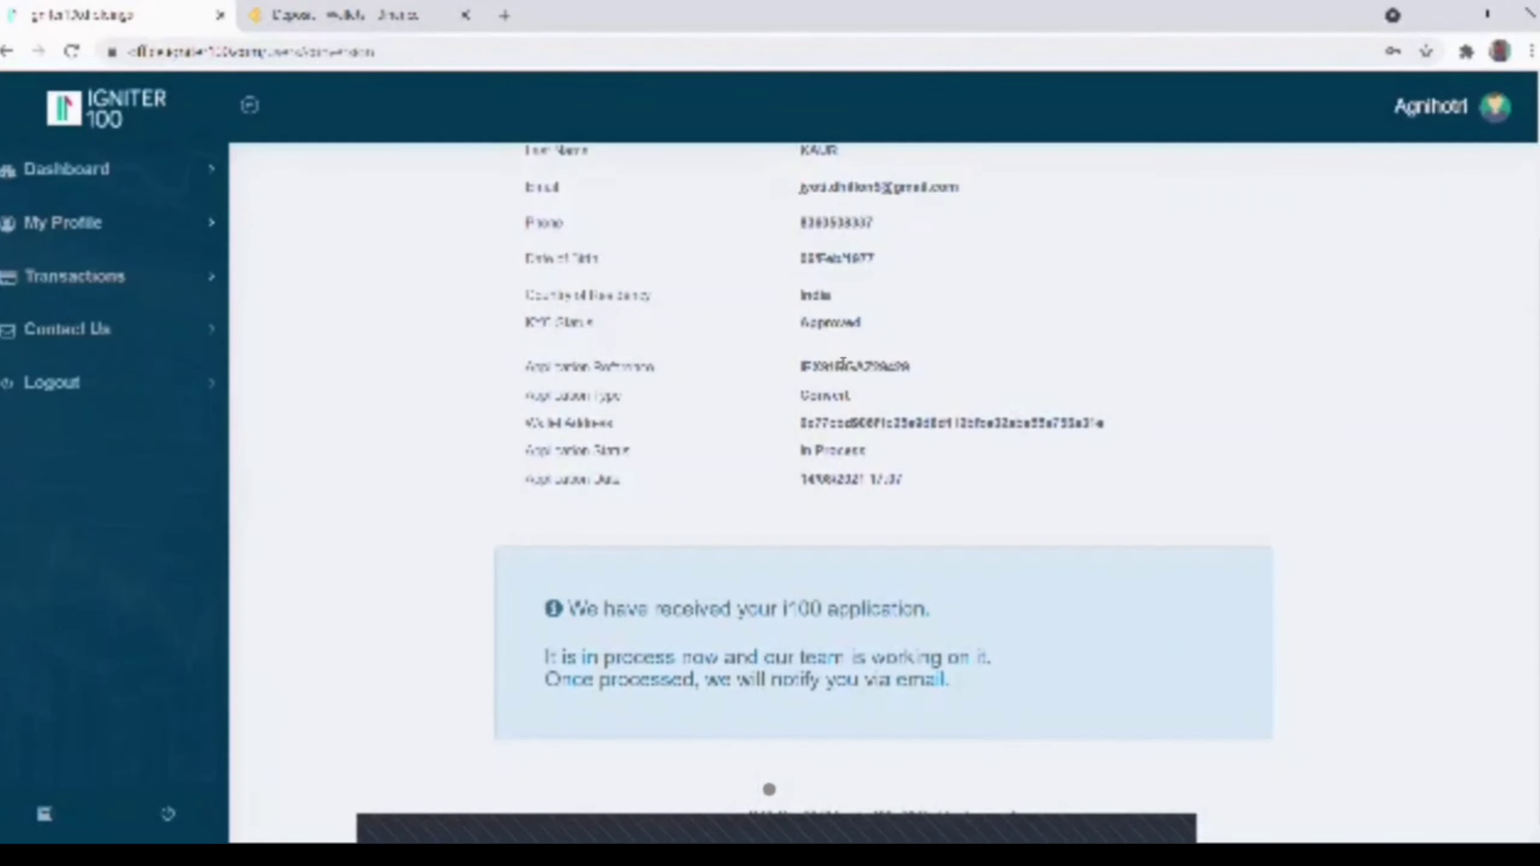
double_click(854, 367)
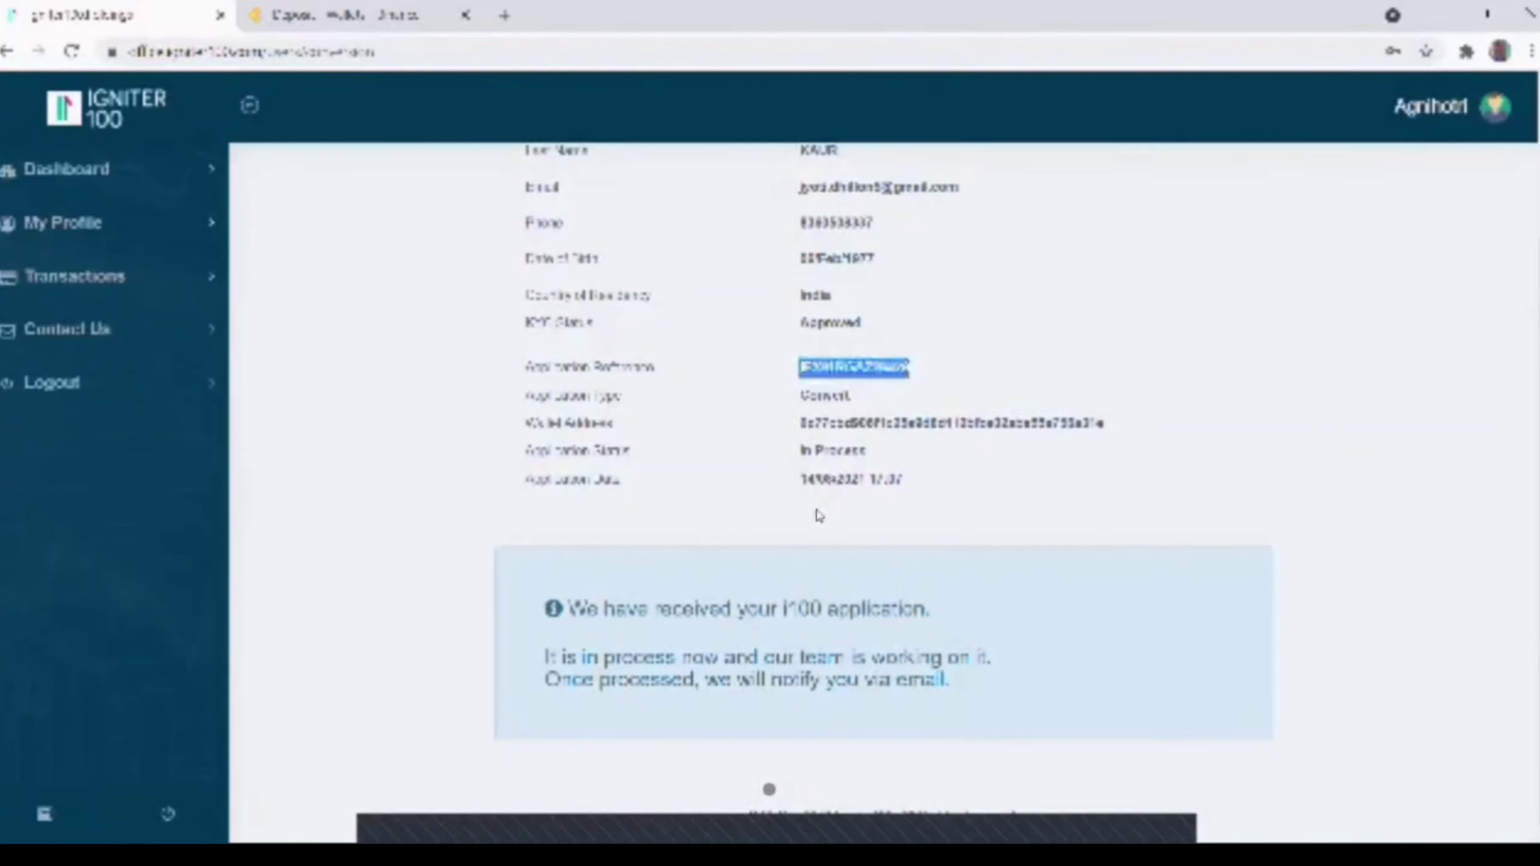
scroll(1020, 118, up, 3)
click(73, 185)
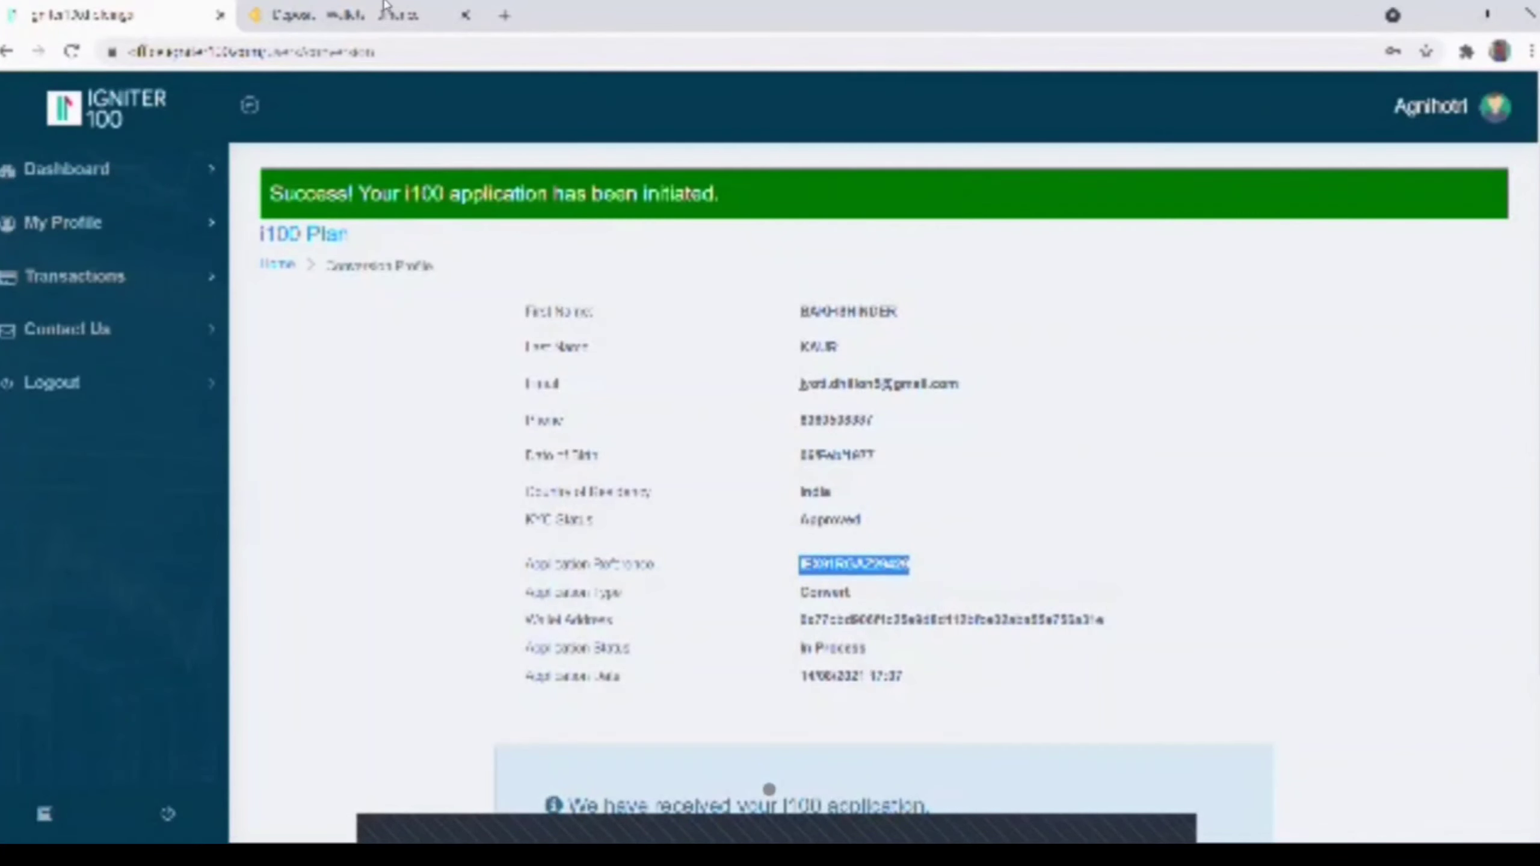
Look over the USDT ERC20 deposit page on Binance, check back on the Igniter 100 application and return to Binance
key(ctrl+Tab)
scroll(594, 440, down, 3)
scroll(594, 440, up, 3)
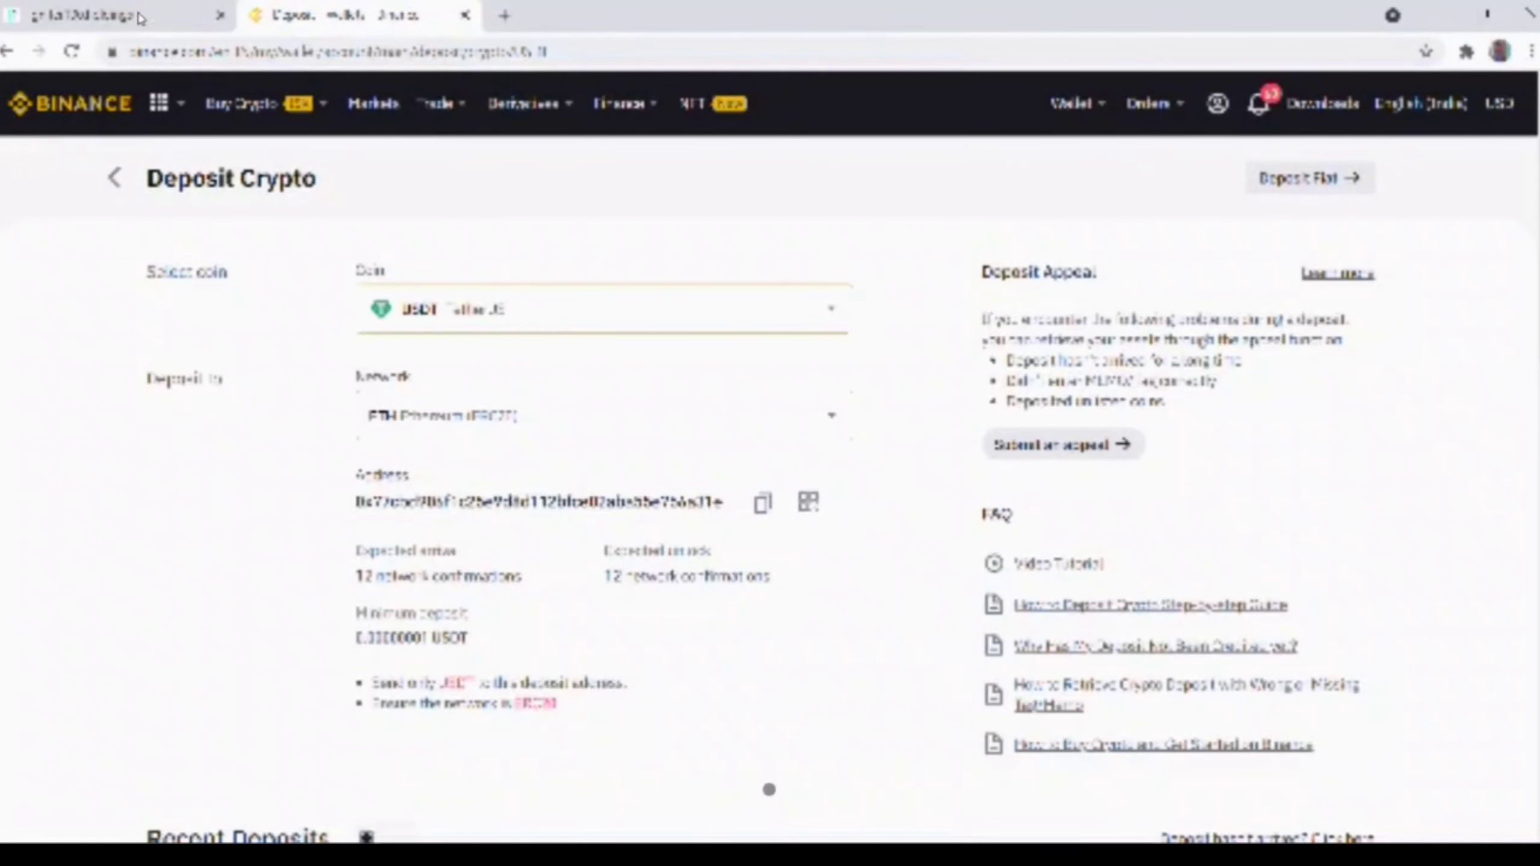
key(ctrl+shift+Tab)
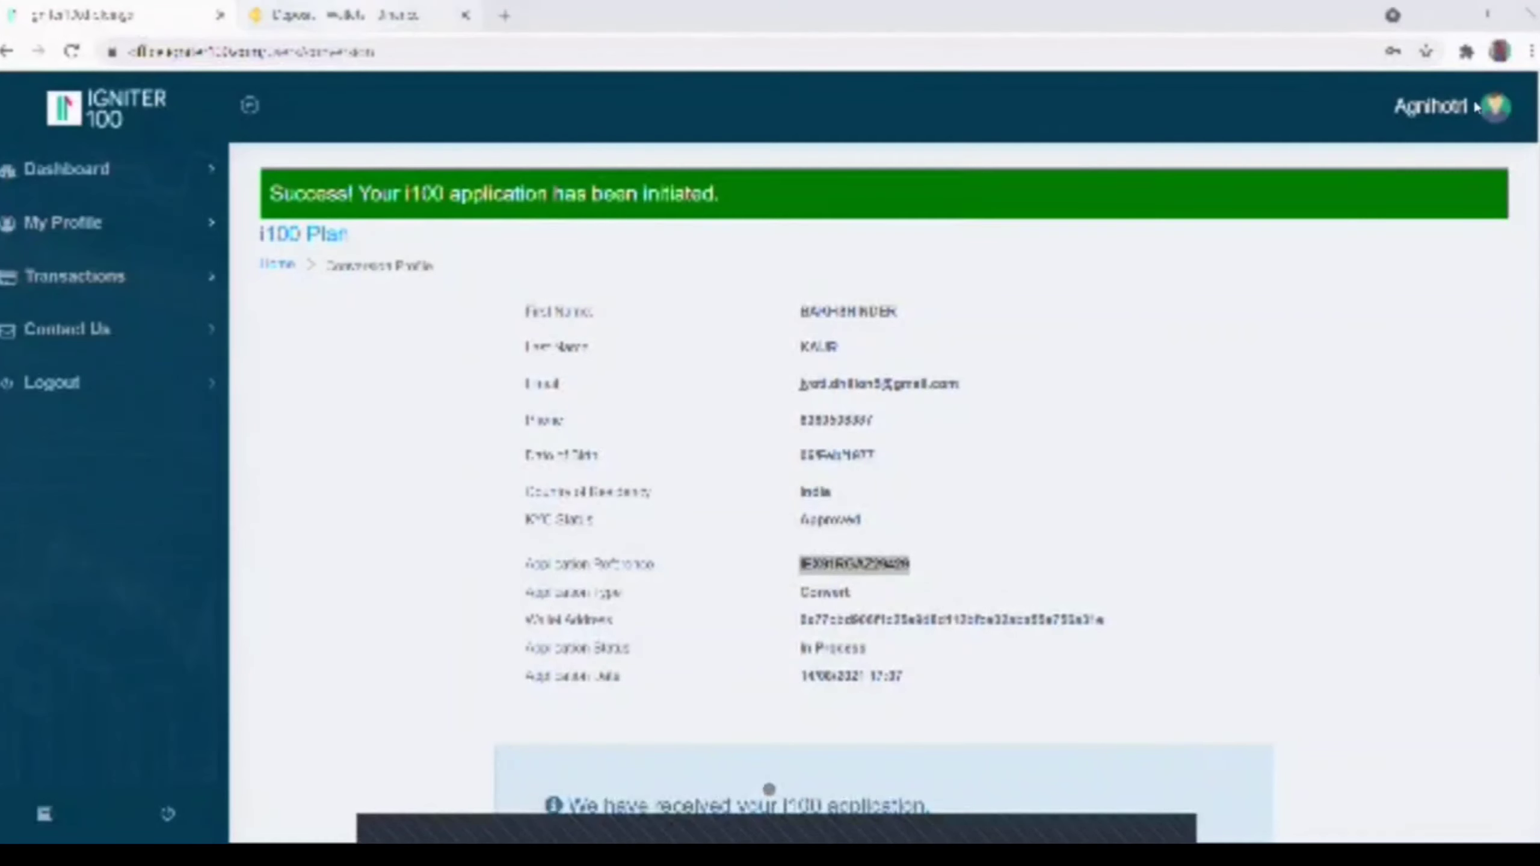
click(342, 17)
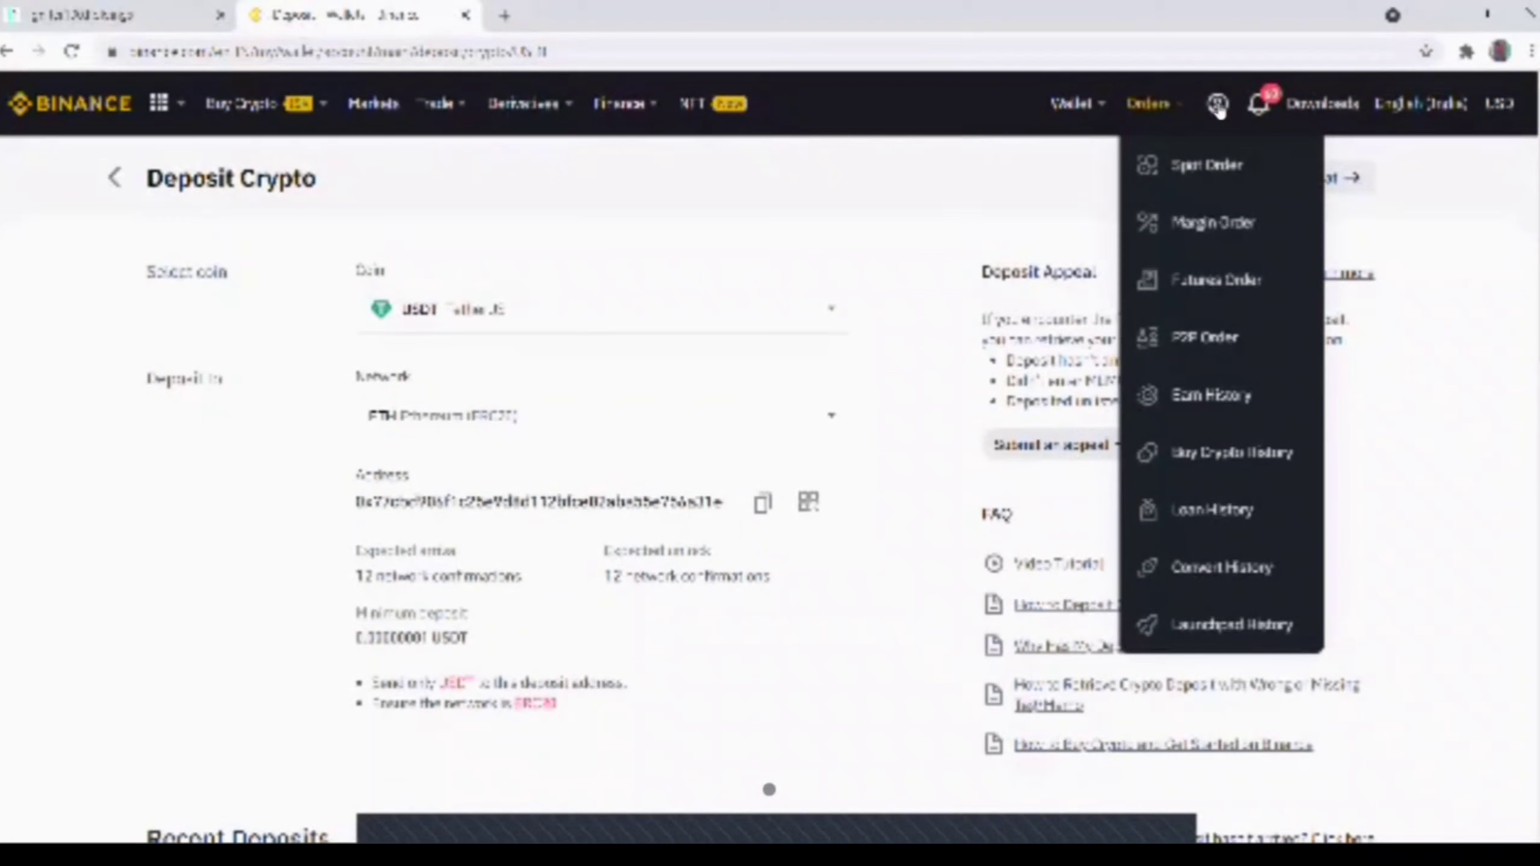